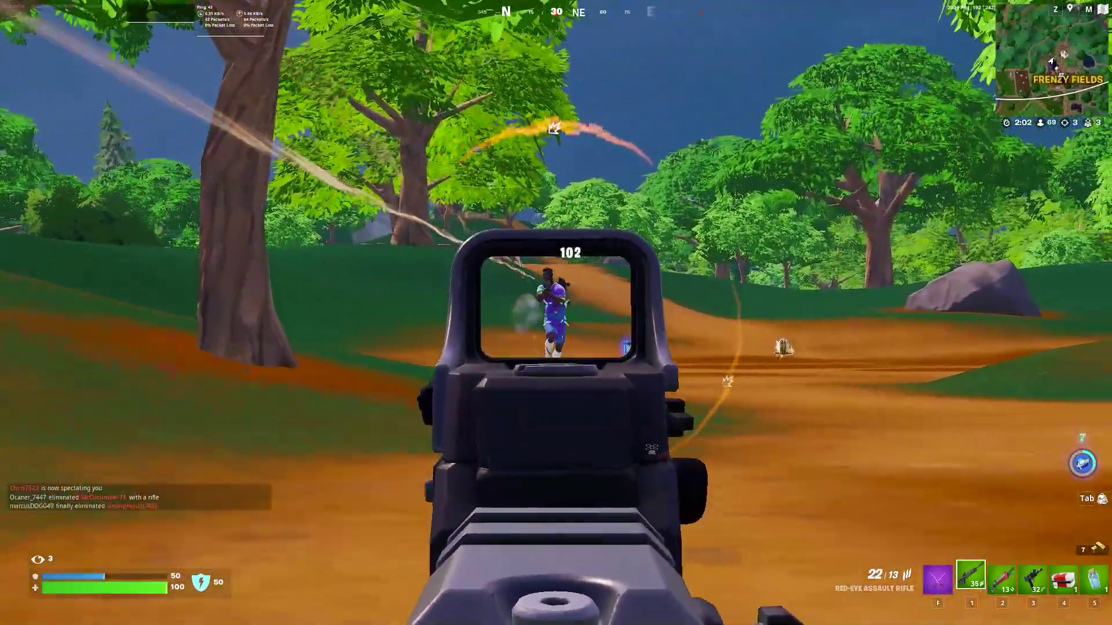
{"action": "left_click", "coordinate": [556, 313]}
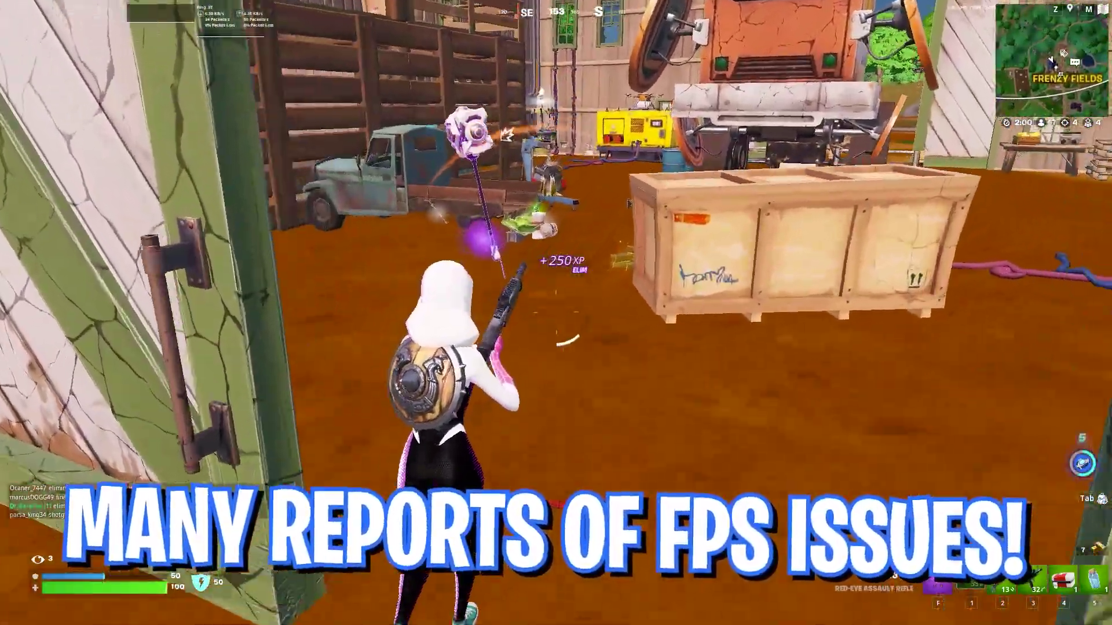
{"action": "key", "text": "4"}
{"action": "key", "text": "e"}
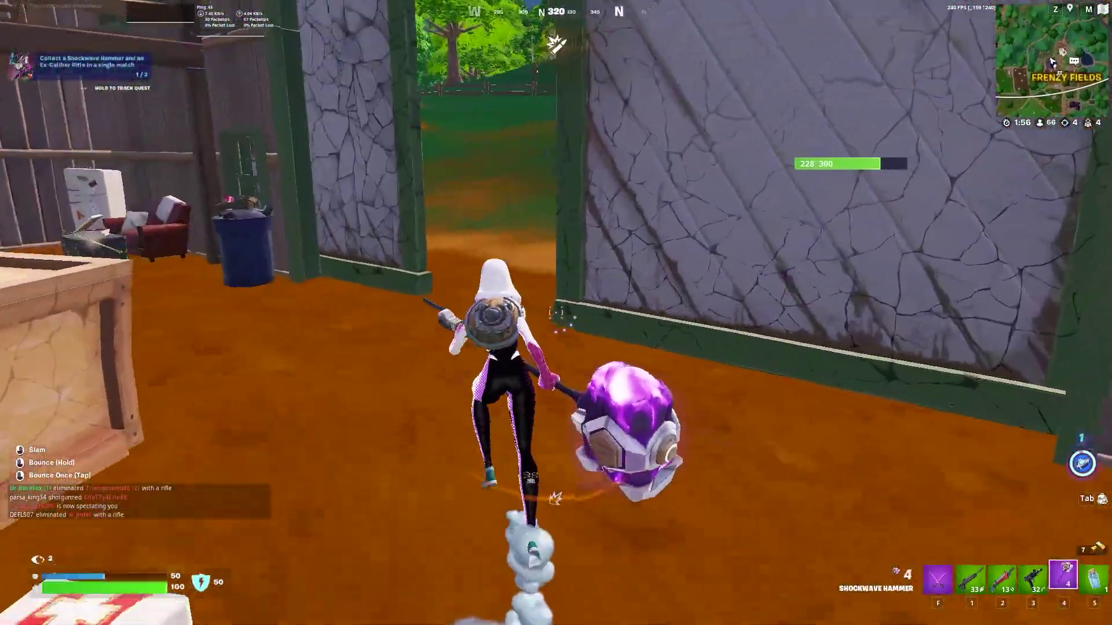
{"action": "key", "text": "1"}
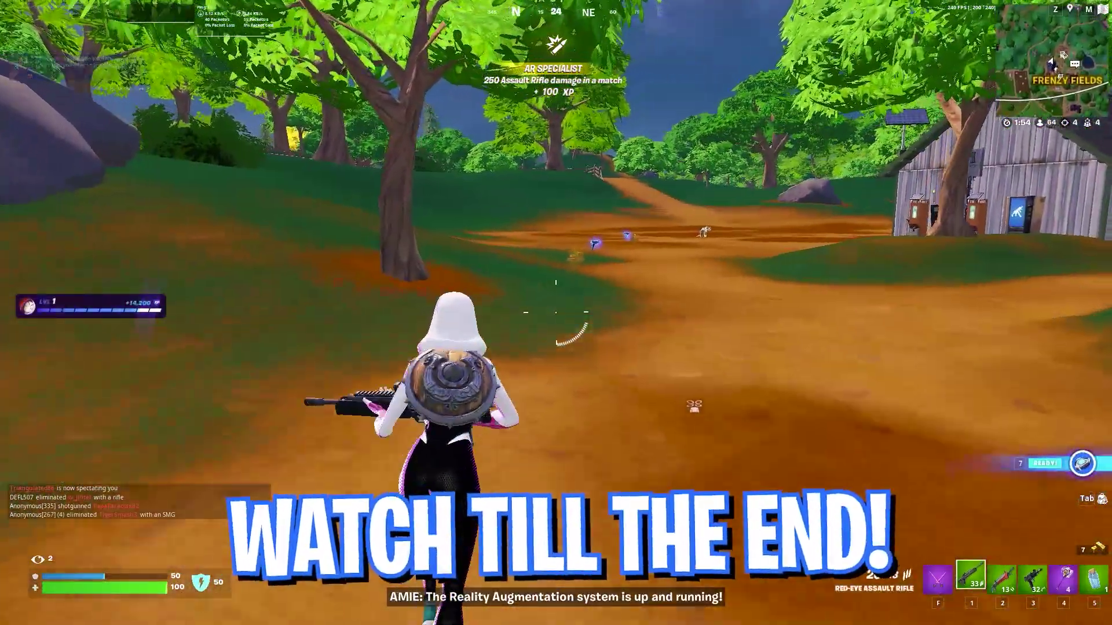
{"action": "key", "text": "3"}
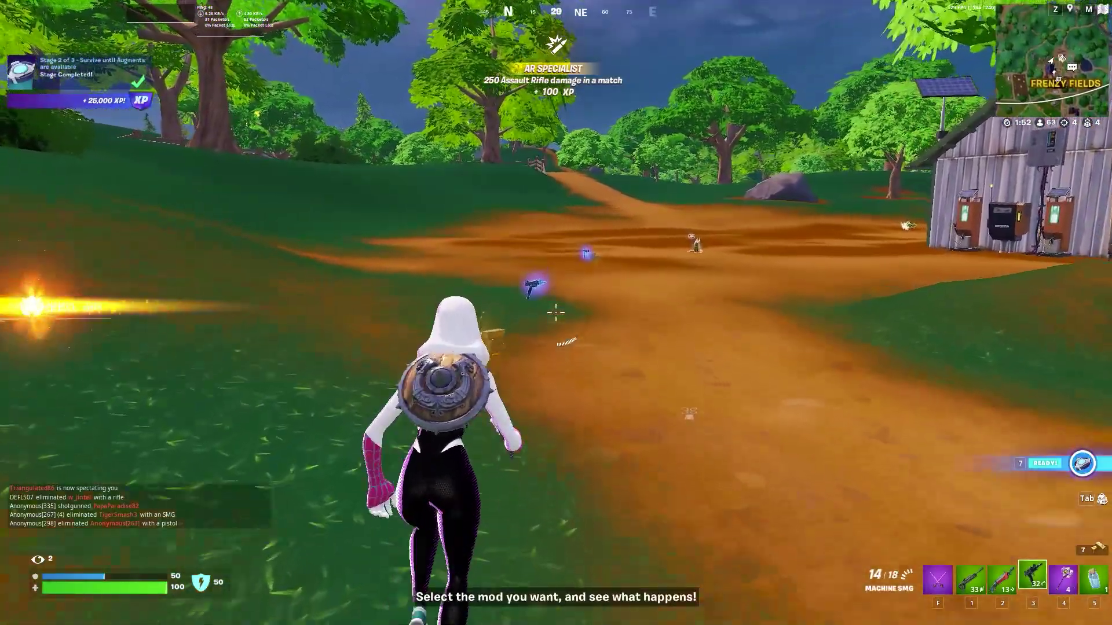
{"action": "key", "text": "w"}
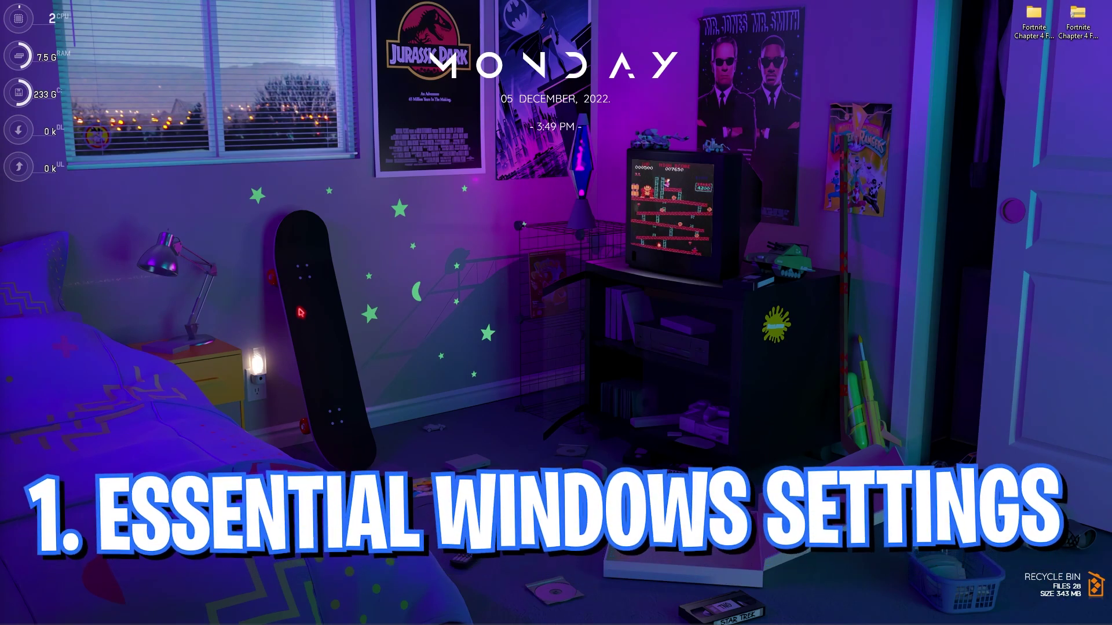
- Open Windows Settings and find the Game Mode page
{"action": "key", "text": "super"}
{"action": "type", "text": "settings"}
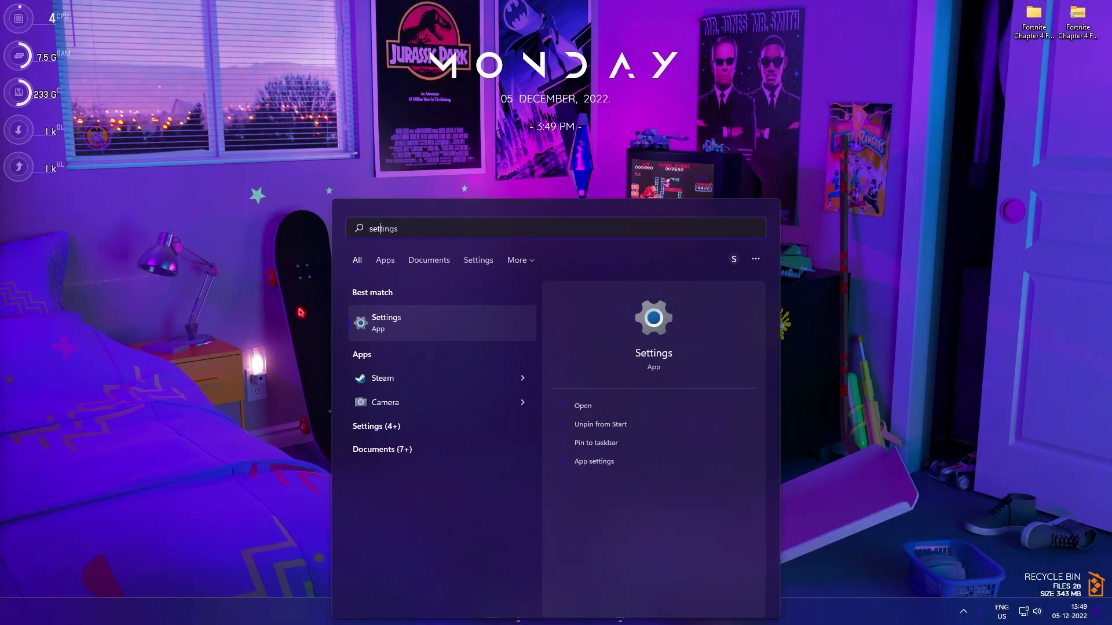
{"action": "key", "text": "Return"}
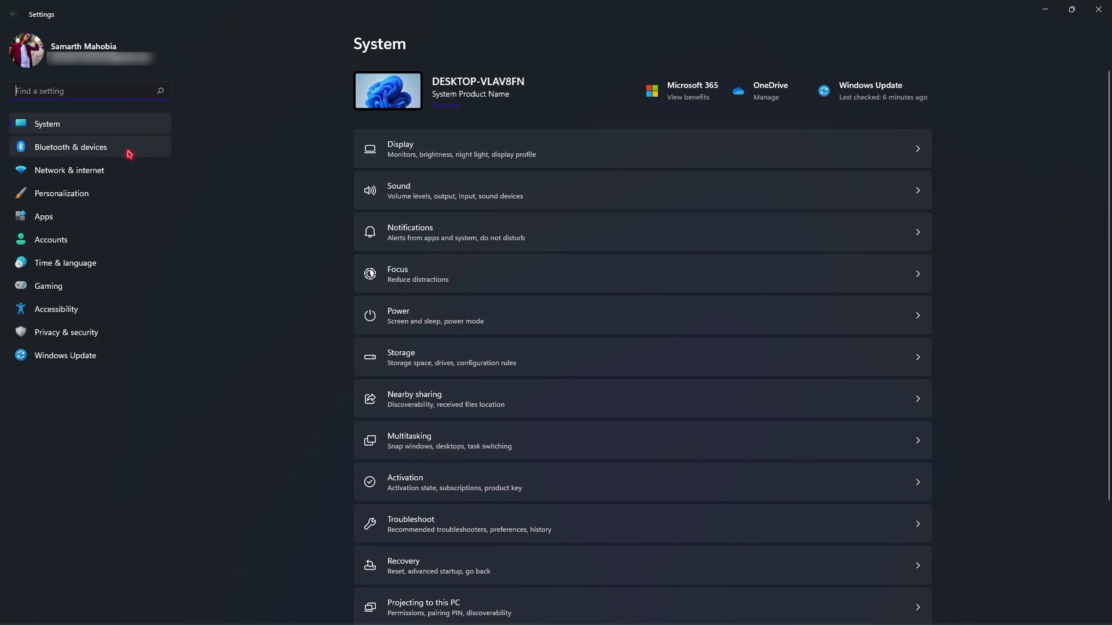
{"action": "type", "text": "game mo"}
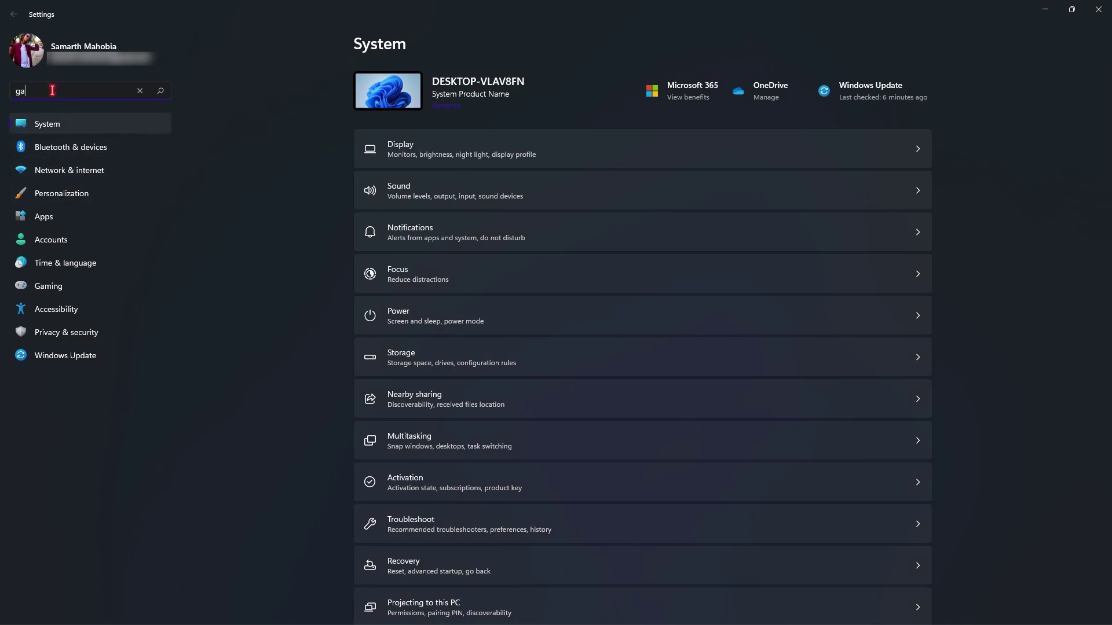
{"action": "key", "text": "Return"}
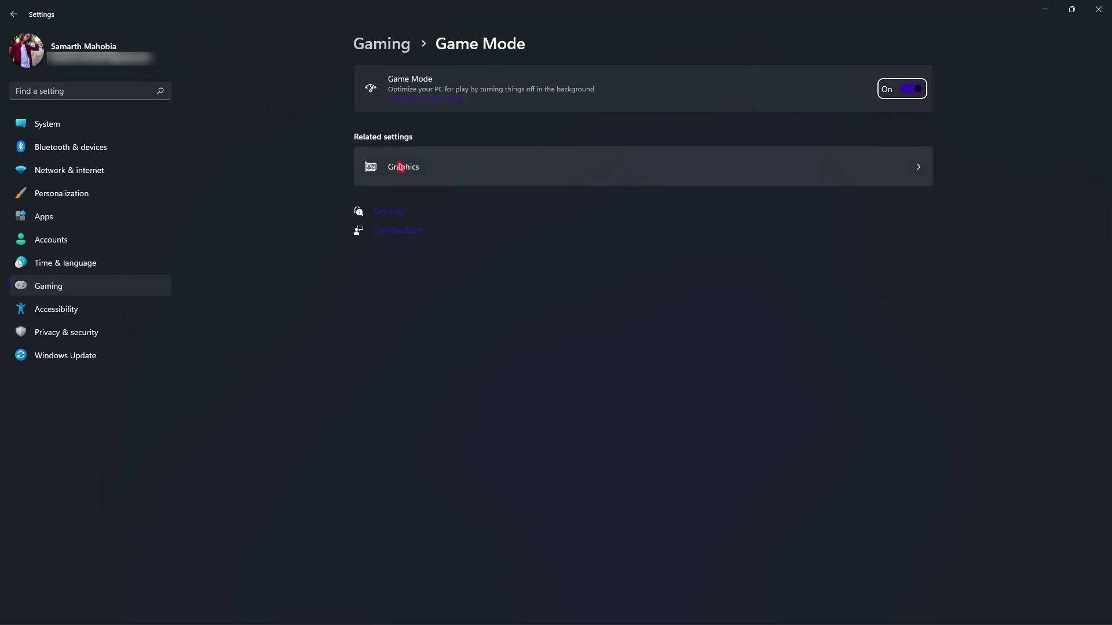
- Check the hardware-accelerated GPU scheduling option in the default graphics settings and return to the Graphics page
{"action": "left_click", "coordinate": [417, 166]}
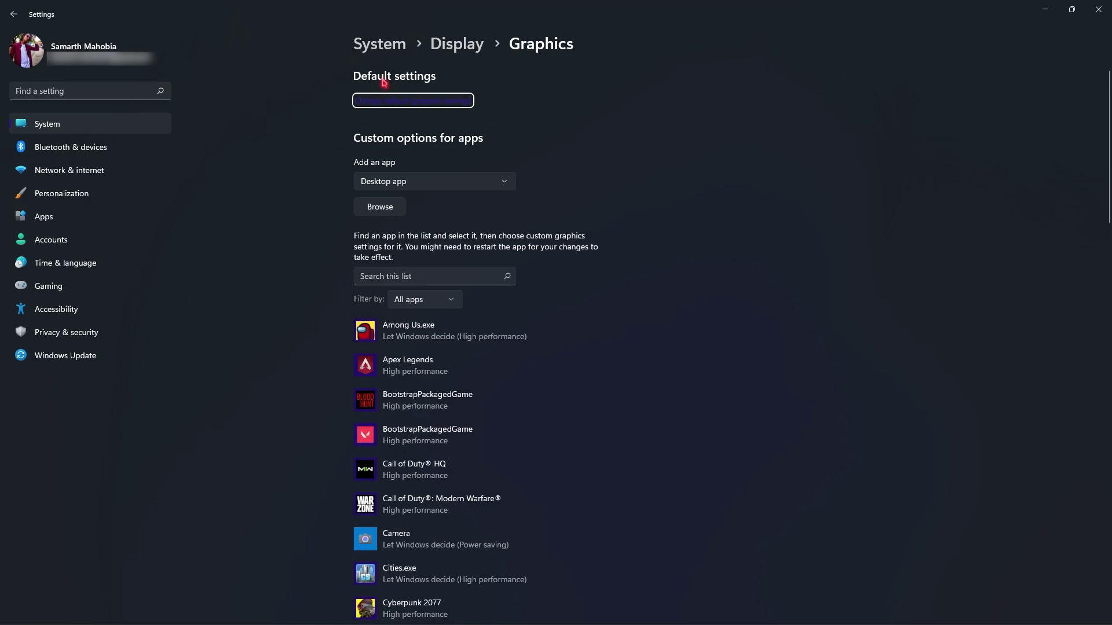
{"action": "left_click", "coordinate": [396, 101]}
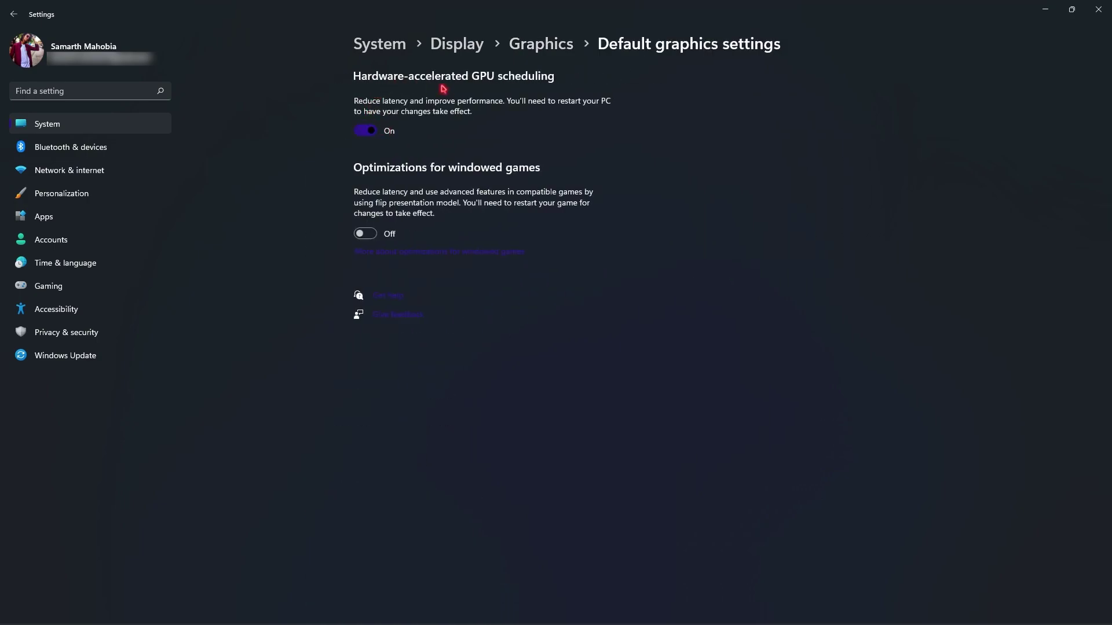
{"action": "left_click", "coordinate": [517, 51]}
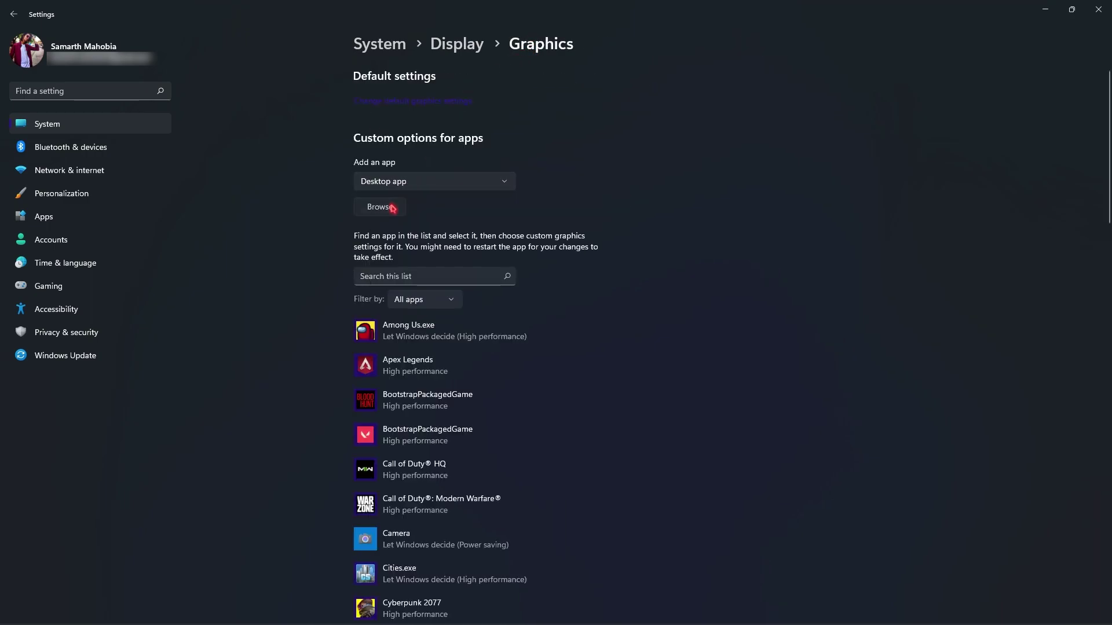
- Save High performance as the graphics preference for Fortnite in the custom app options
{"action": "left_click", "coordinate": [392, 209]}
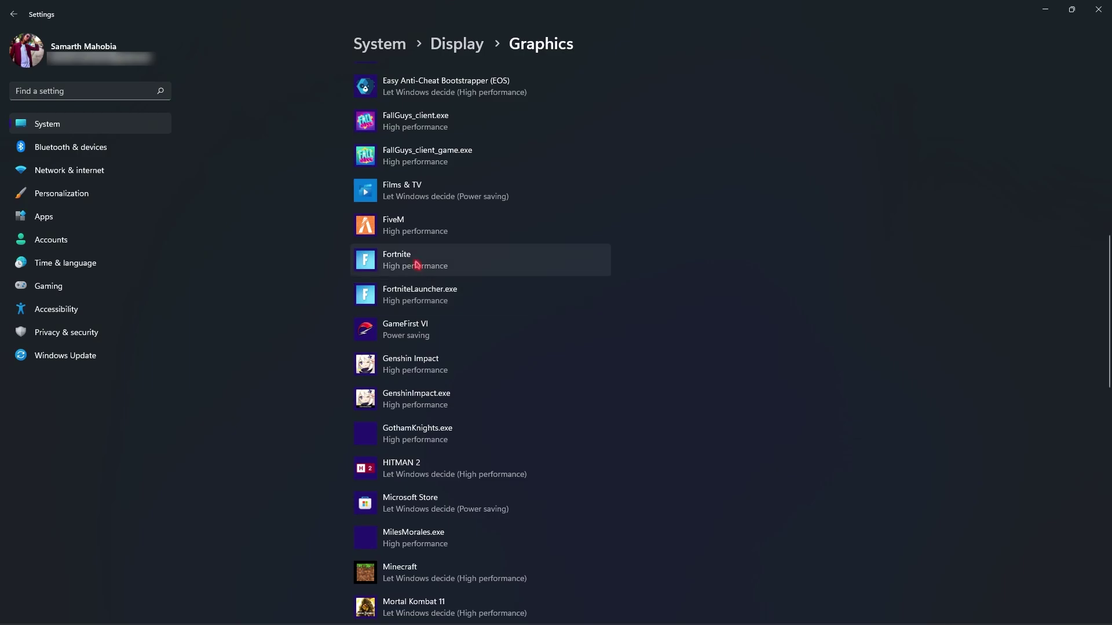
{"action": "left_click", "coordinate": [417, 264]}
{"action": "left_click", "coordinate": [523, 322]}
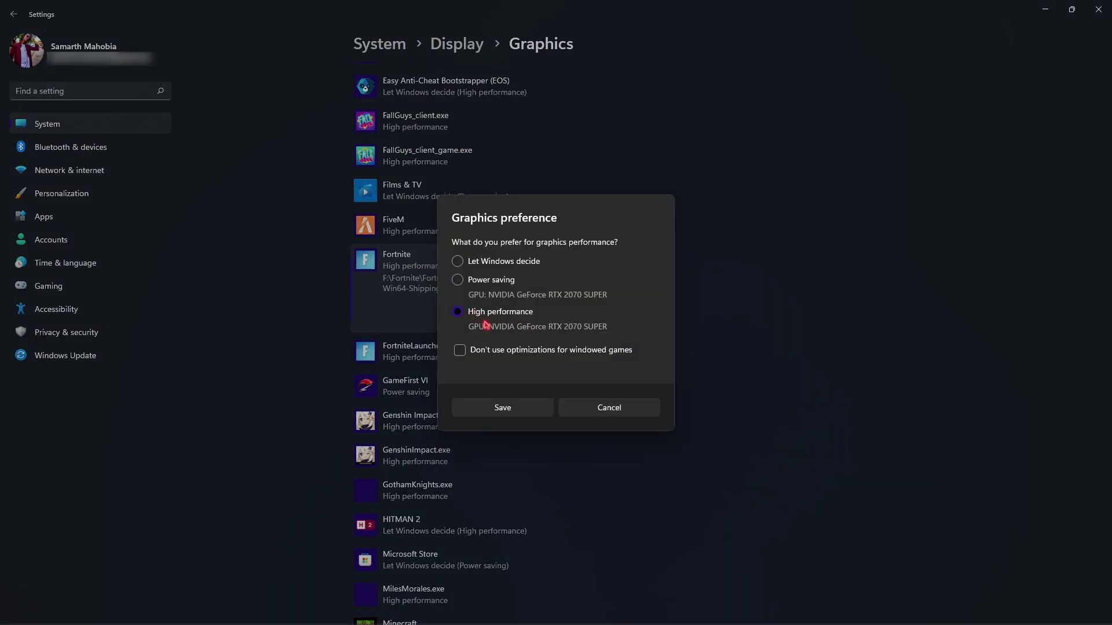
{"action": "left_click", "coordinate": [519, 413]}
- Save High performance as the graphics preference for FortniteLauncher.exe
{"action": "left_click", "coordinate": [454, 362]}
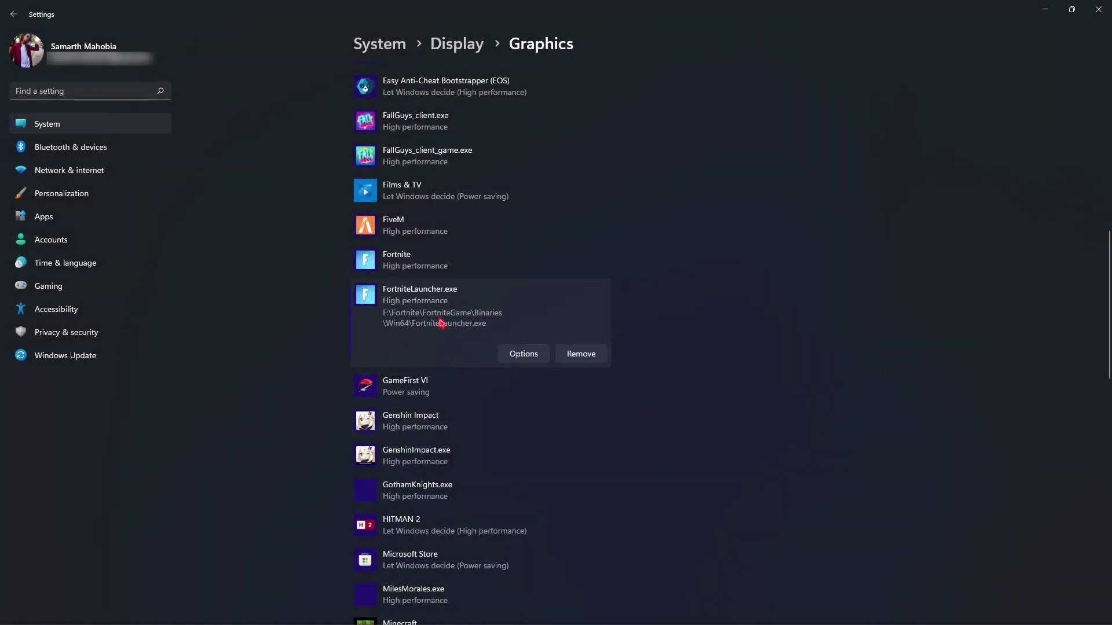
{"action": "left_click", "coordinate": [534, 357]}
{"action": "left_click", "coordinate": [500, 407]}
- Open the Delivery Optimization settings among the advanced options of Windows Update
{"action": "left_click", "coordinate": [64, 356]}
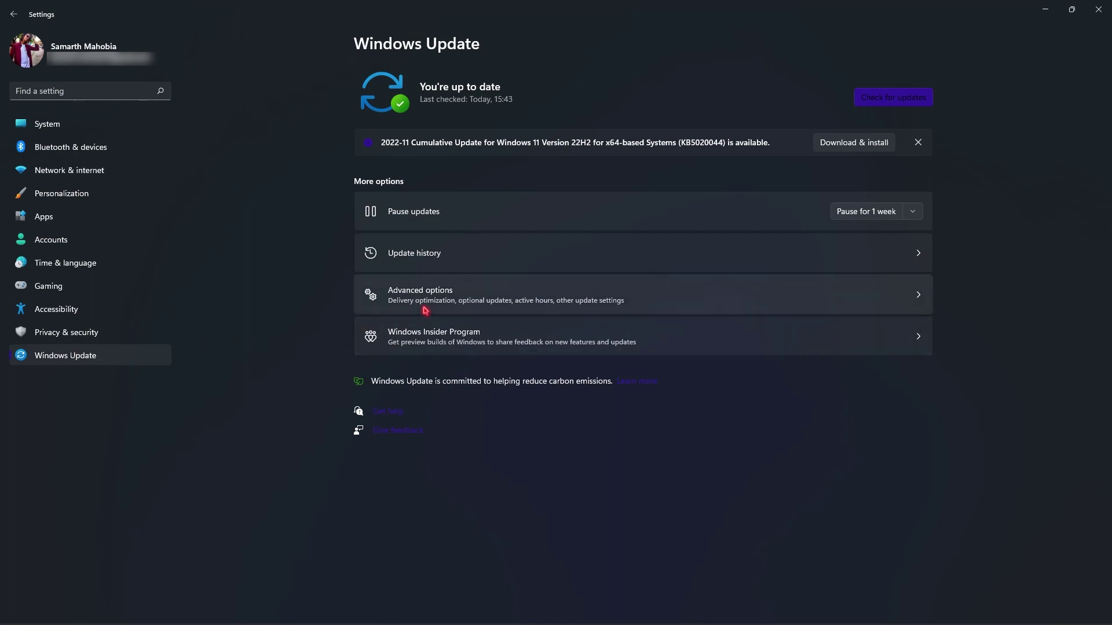
{"action": "left_click", "coordinate": [425, 311]}
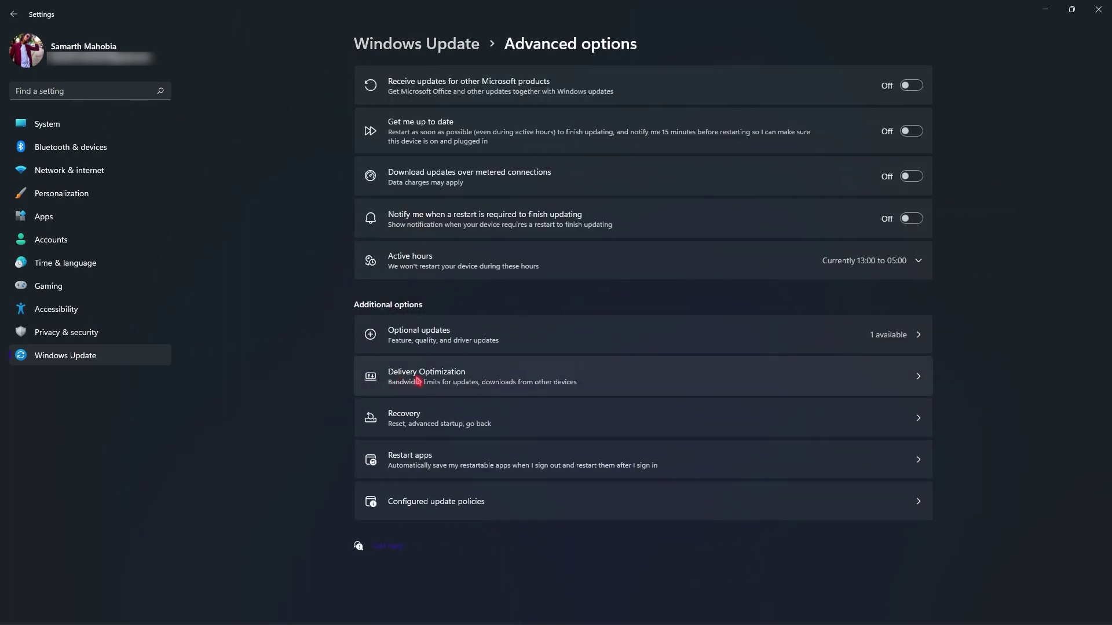
{"action": "left_click", "coordinate": [417, 381]}
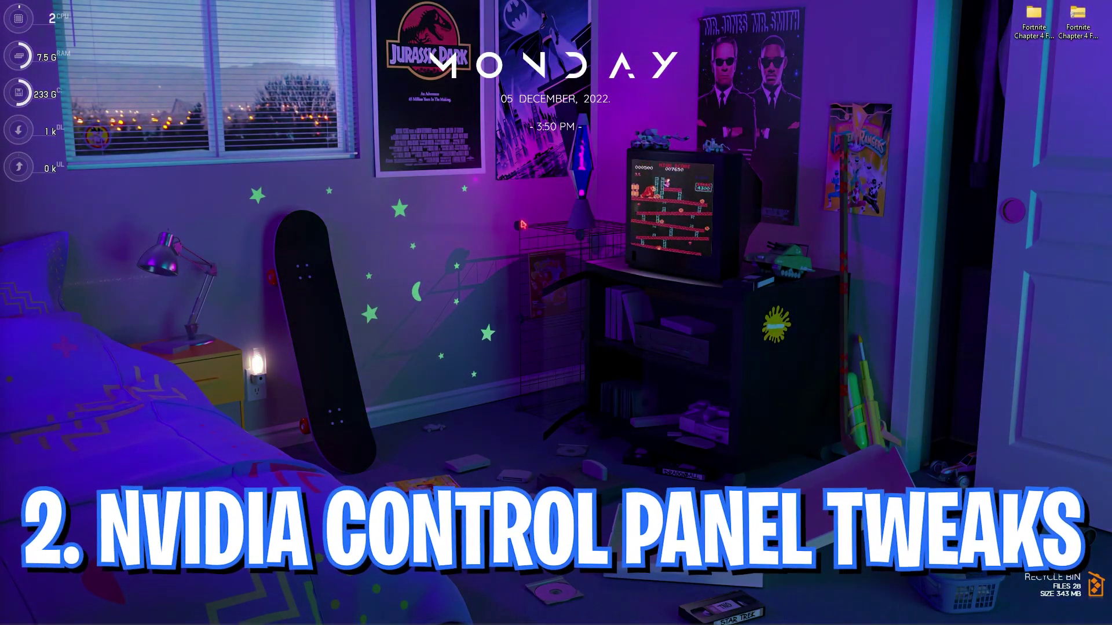
- Open NVIDIA Control Panel from the desktop and check that the image settings use the advanced 3D image settings
{"action": "right_click", "coordinate": [471, 180]}
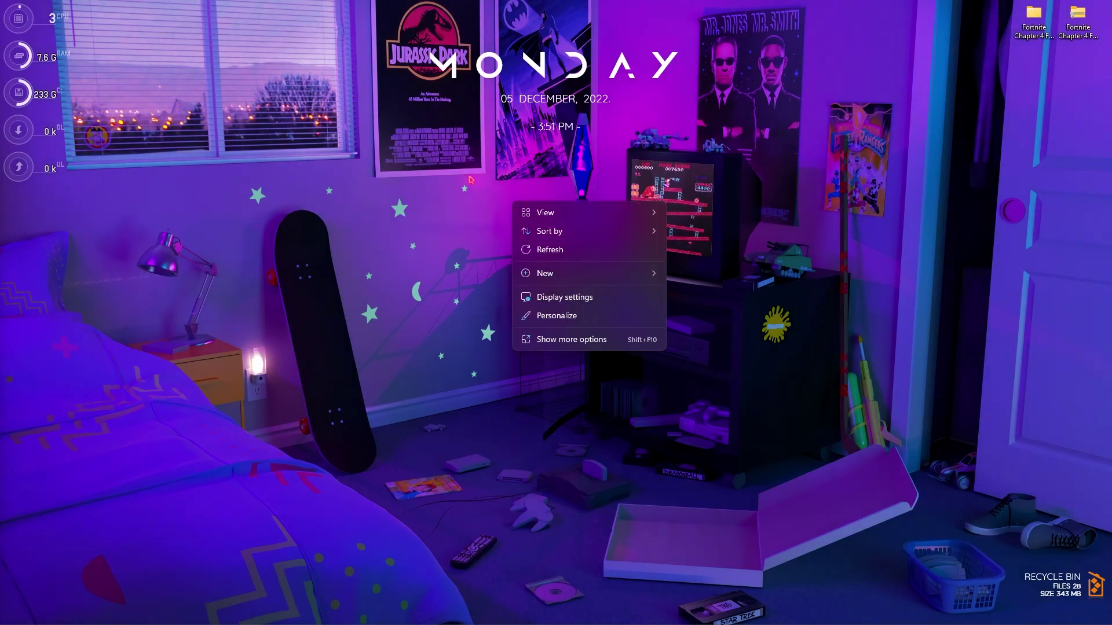
{"action": "left_click", "coordinate": [552, 344]}
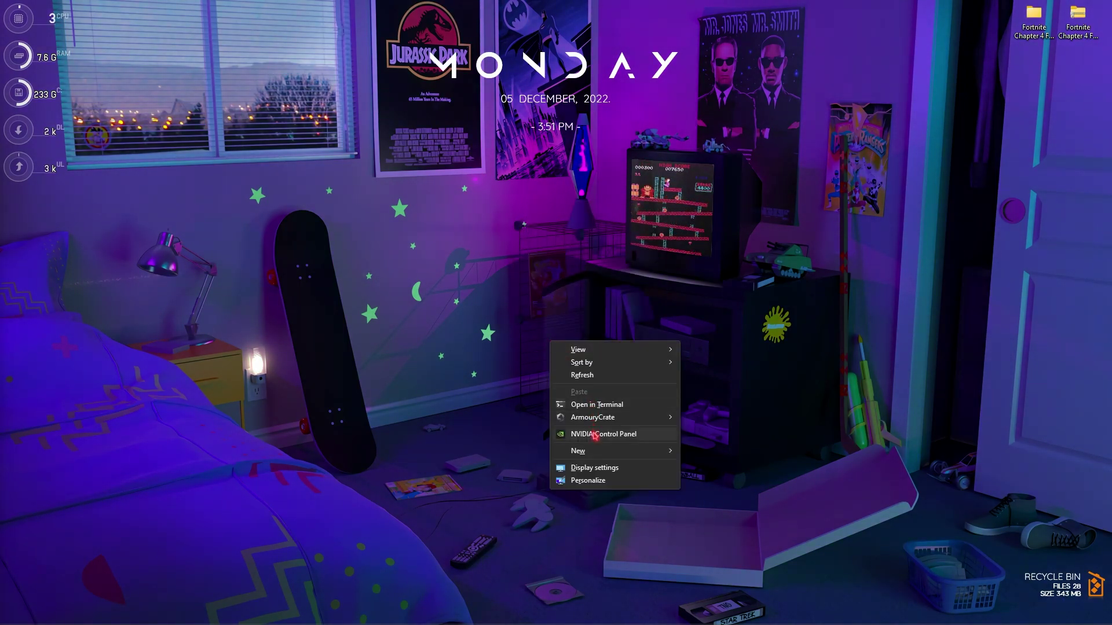
{"action": "left_click", "coordinate": [595, 436]}
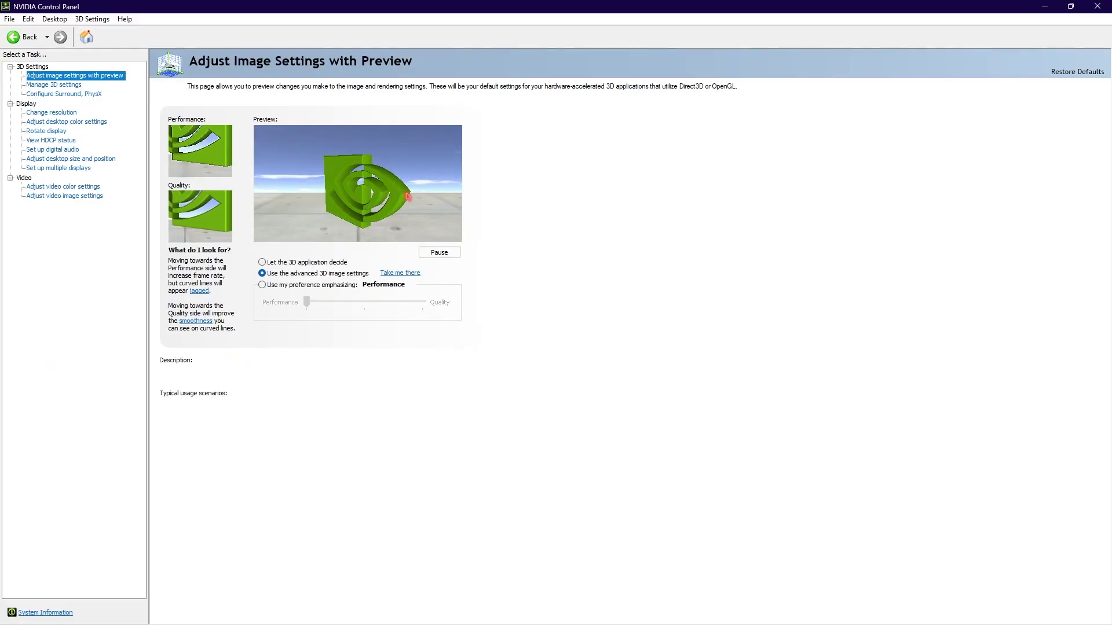
{"action": "mouse_move", "coordinate": [304, 276]}
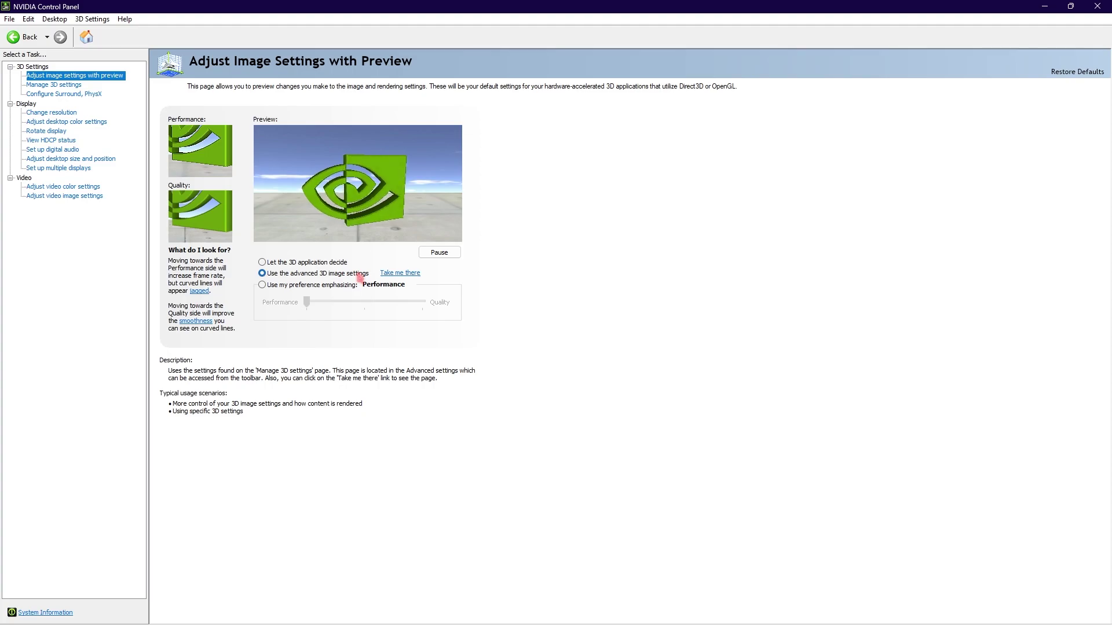
- Review the full list of global 3D settings under Manage 3D Settings
{"action": "left_click", "coordinate": [74, 84]}
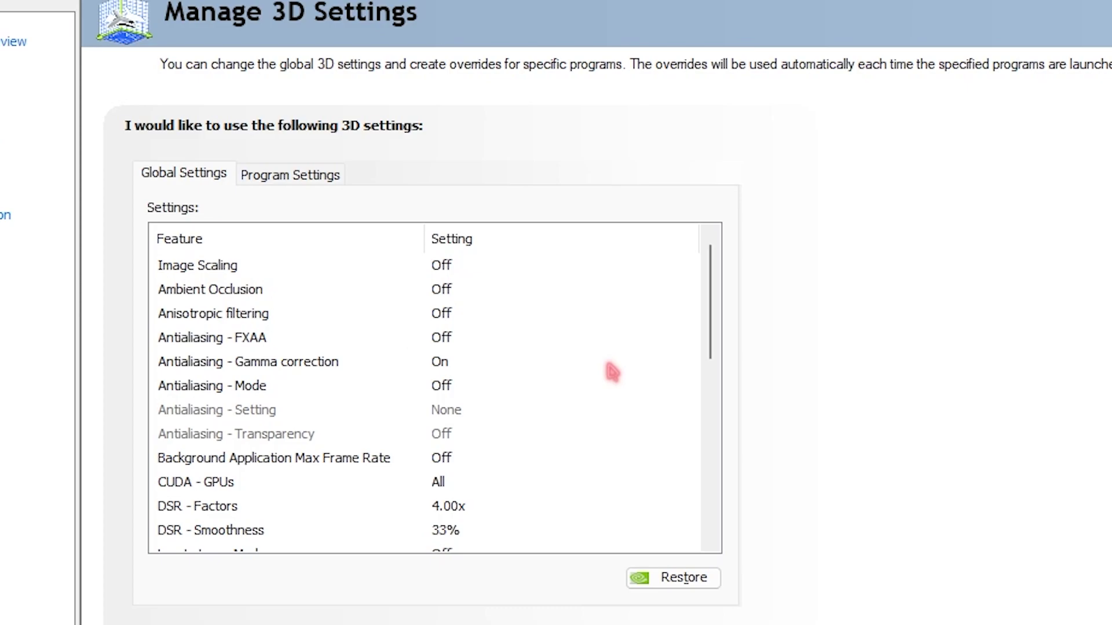
{"action": "scroll", "coordinate": [612, 372], "scroll_direction": "down", "scroll_amount": 2}
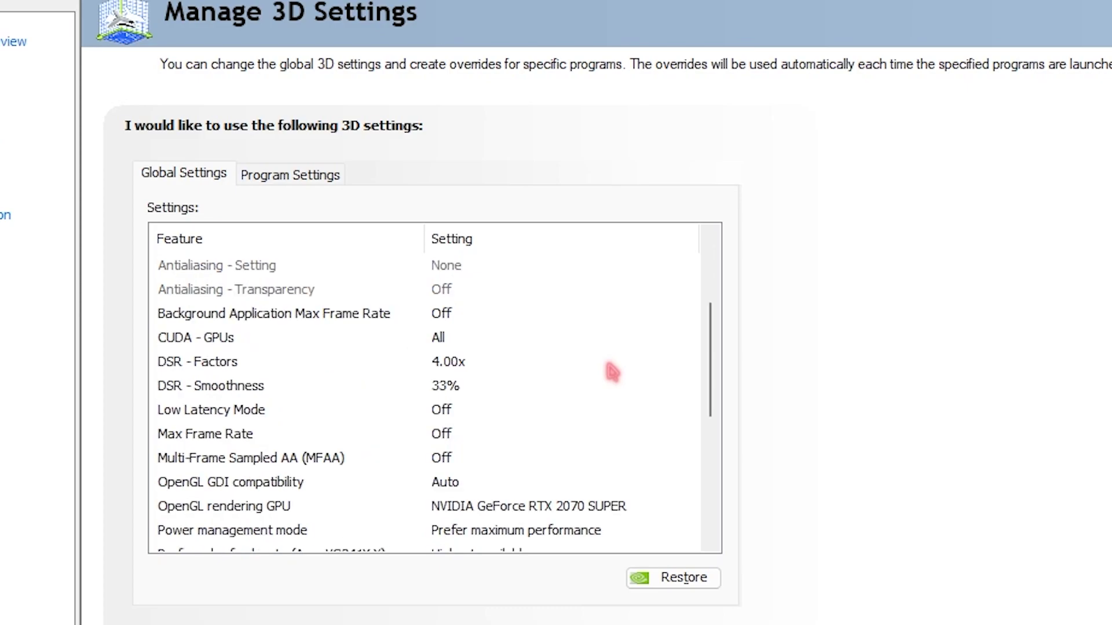
{"action": "scroll", "coordinate": [612, 371], "scroll_direction": "down", "scroll_amount": 3}
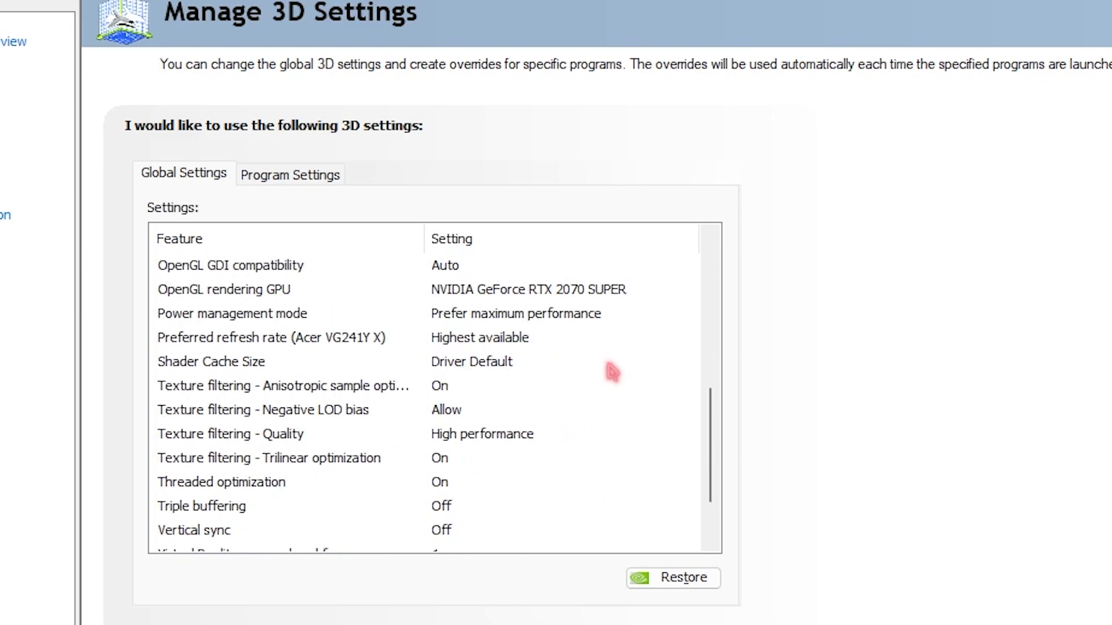
{"action": "scroll", "coordinate": [612, 371], "scroll_direction": "down", "scroll_amount": 1}
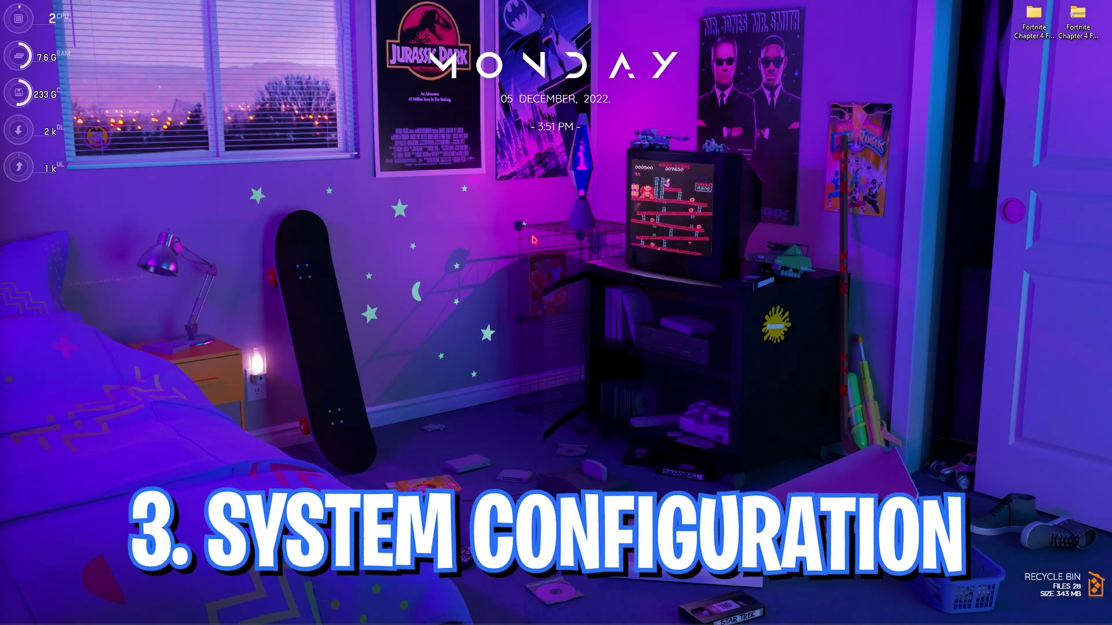
- Search Windows for "sys" and open System Configuration
{"action": "key", "text": "super"}
{"action": "type", "text": "sys"}
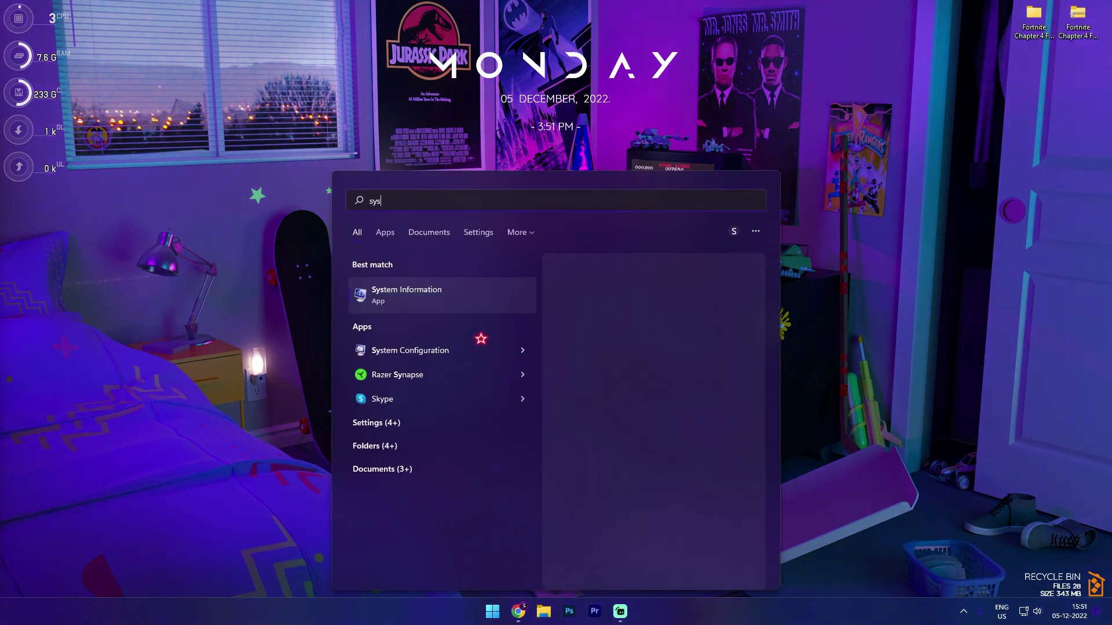
{"action": "left_click", "coordinate": [481, 338]}
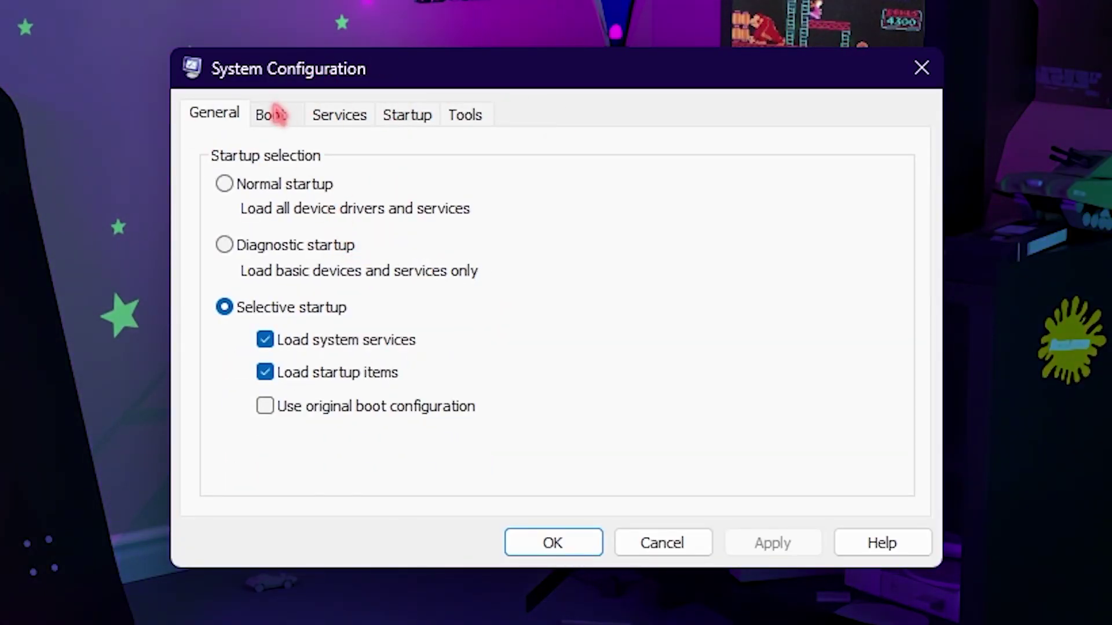
- Set the number of processors to 24 in the advanced boot options and confirm
{"action": "left_click", "coordinate": [286, 121]}
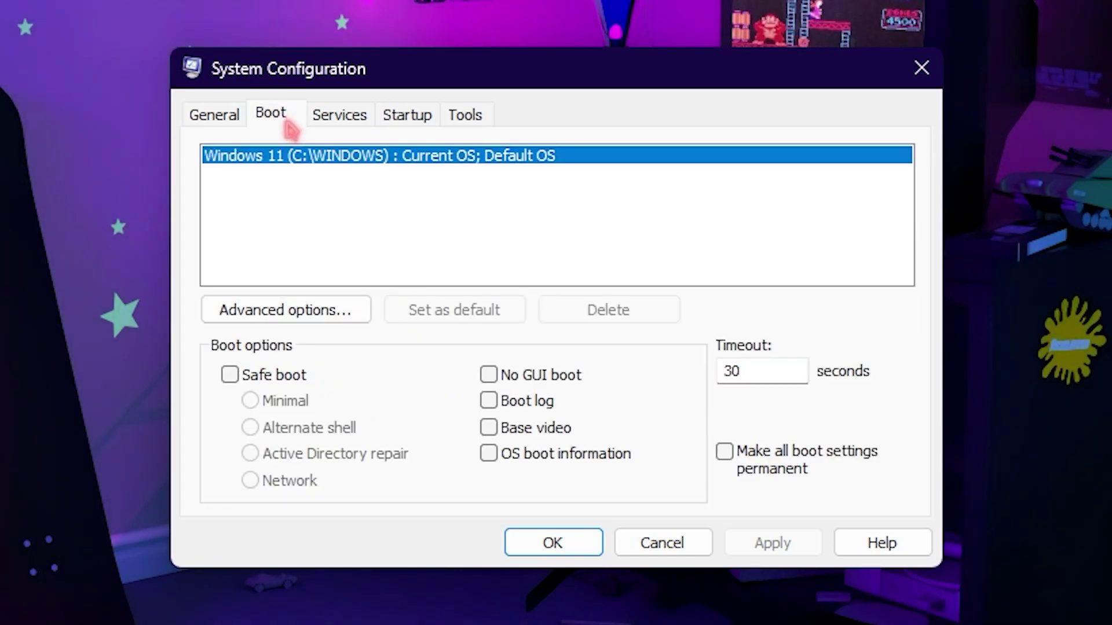
{"action": "left_click", "coordinate": [299, 317]}
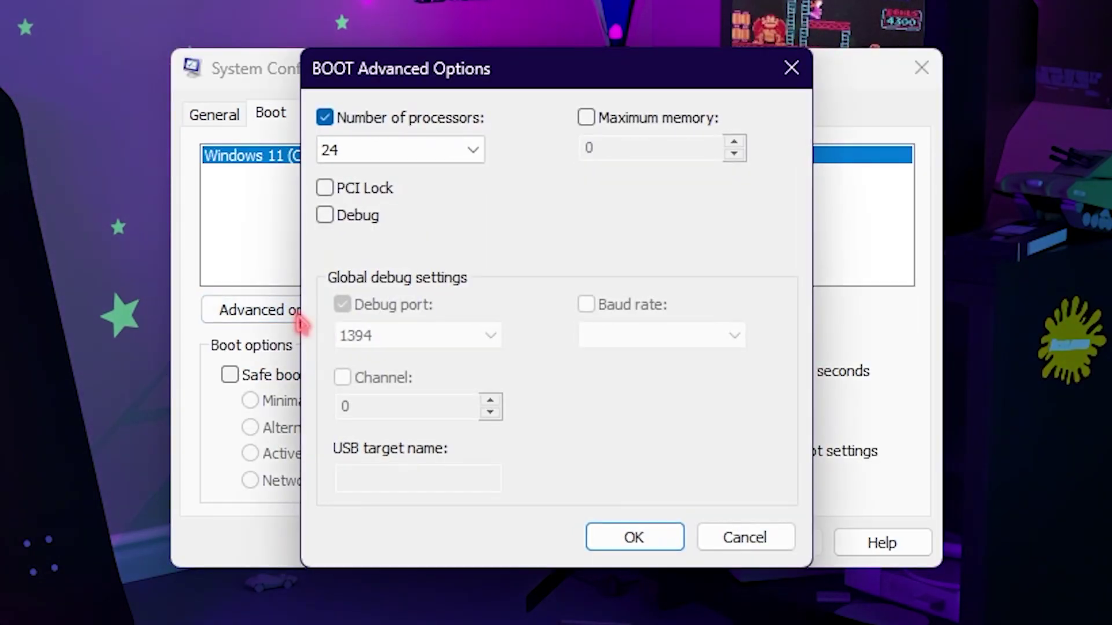
{"action": "left_click", "coordinate": [384, 160]}
{"action": "left_click", "coordinate": [320, 583]}
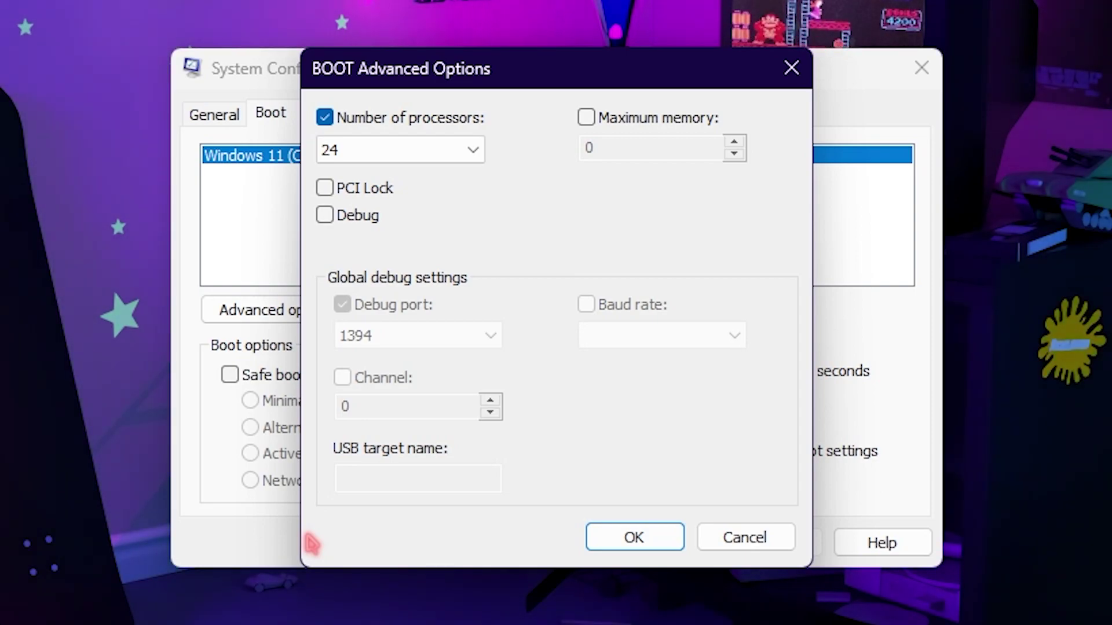
{"action": "left_click", "coordinate": [635, 537]}
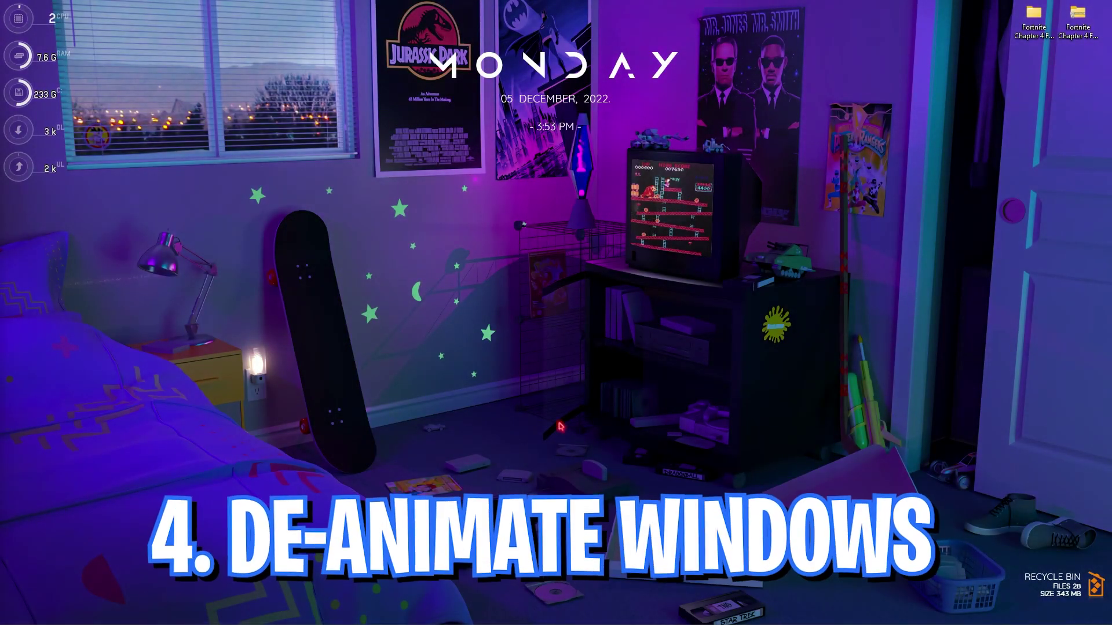
- Search Windows for "adjust the appearance and performance of Windows" and open that settings dialog
{"action": "key", "text": "super"}
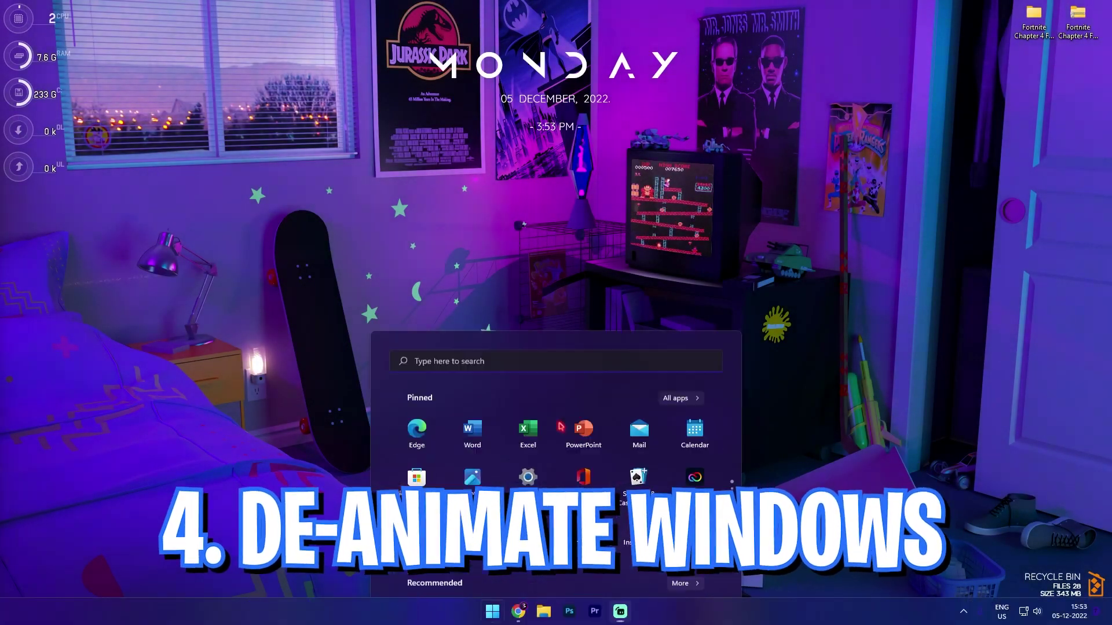
{"action": "type", "text": "adjust the appearance and performance of Windows"}
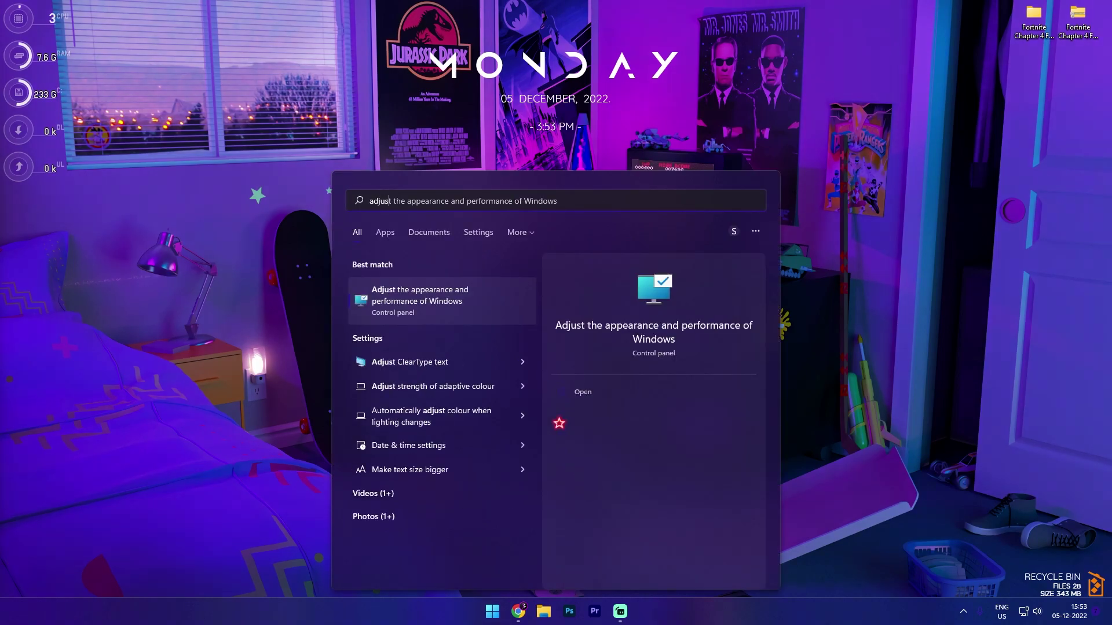
{"action": "left_click", "coordinate": [434, 307]}
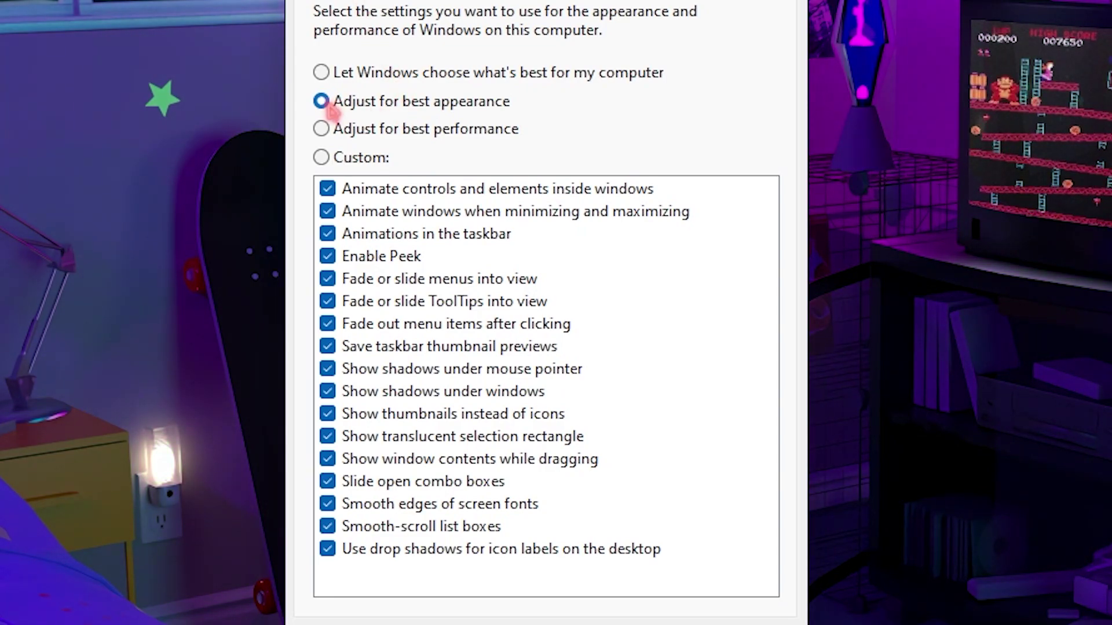
- Set the visual effects to best performance, enabling only Show thumbnails instead of icons and Smooth edges of screen fonts
{"action": "left_click", "coordinate": [403, 131]}
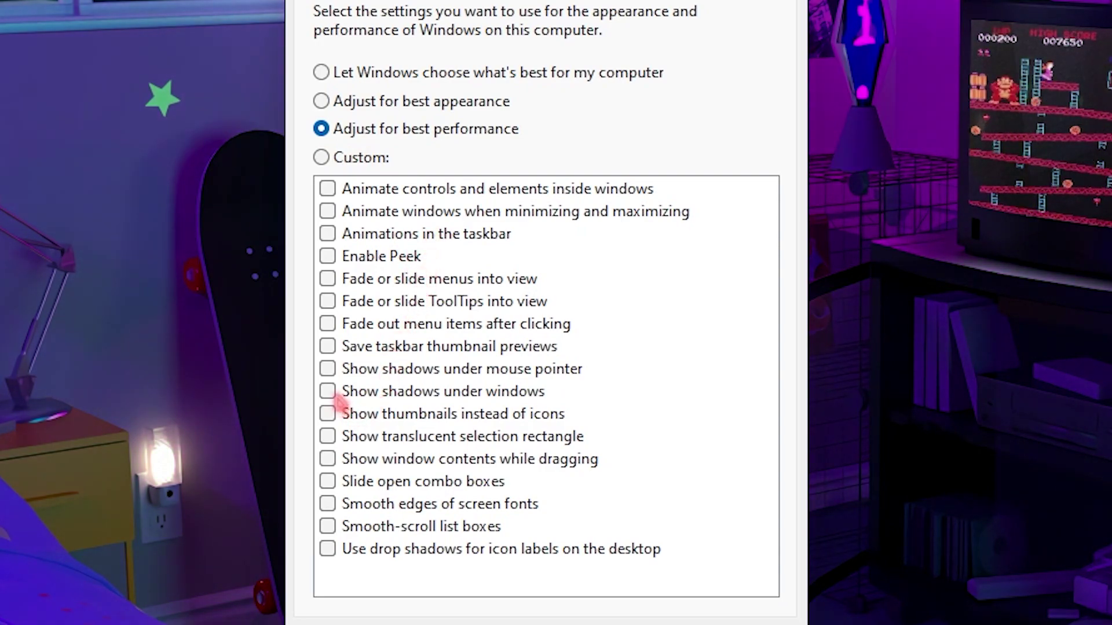
{"action": "left_click", "coordinate": [327, 413]}
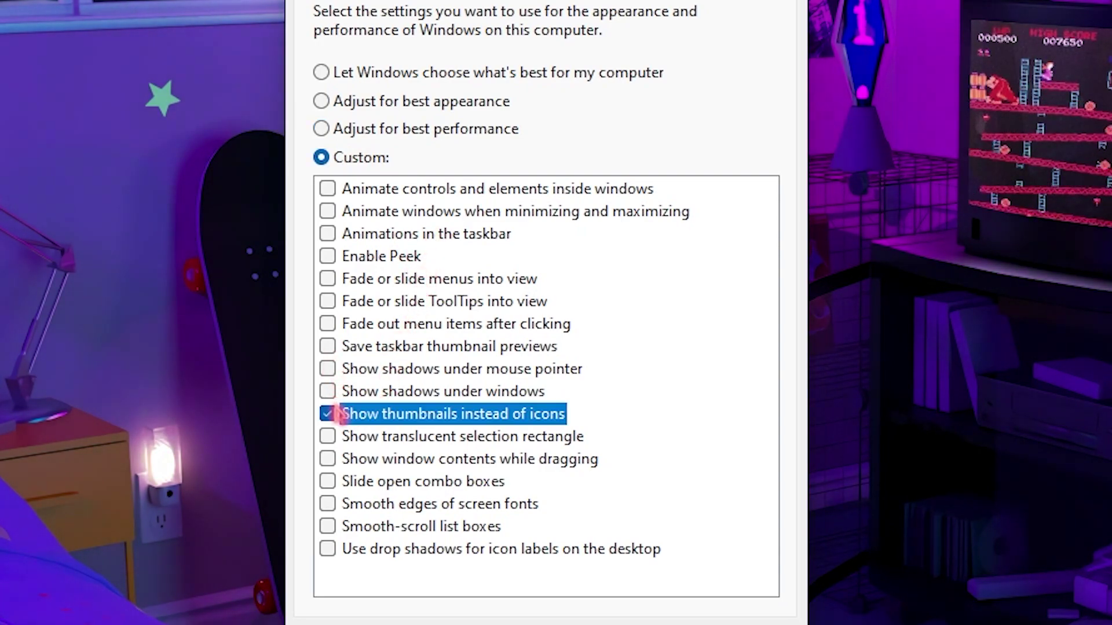
{"action": "left_click", "coordinate": [329, 504]}
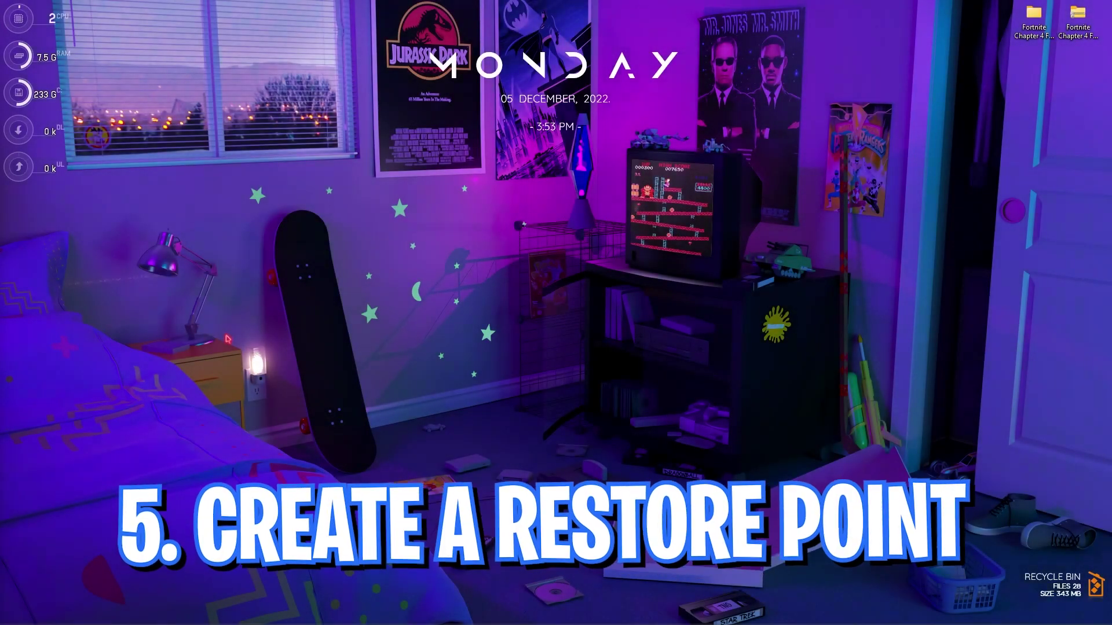
- Search Windows for "create a restore point" and confirm the Turn on system protection setting for Local Disk (C:)
{"action": "key", "text": "super"}
{"action": "type", "text": "create a restore point"}
{"action": "key", "text": "Return"}
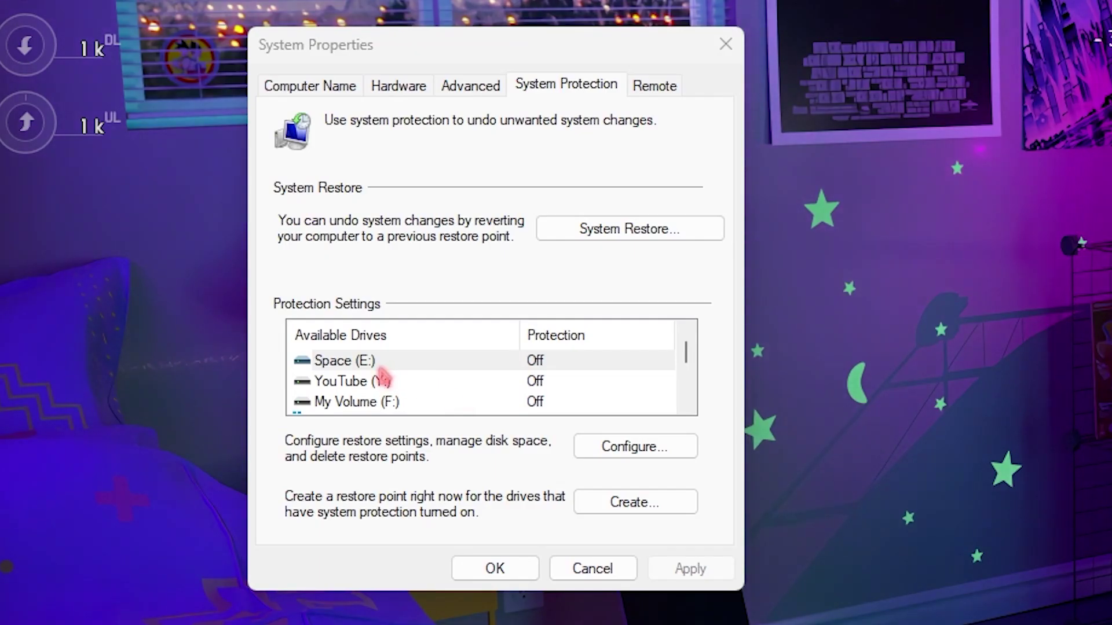
{"action": "scroll", "coordinate": [197, 292], "scroll_direction": "down", "scroll_amount": 1}
{"action": "left_click", "coordinate": [242, 291]}
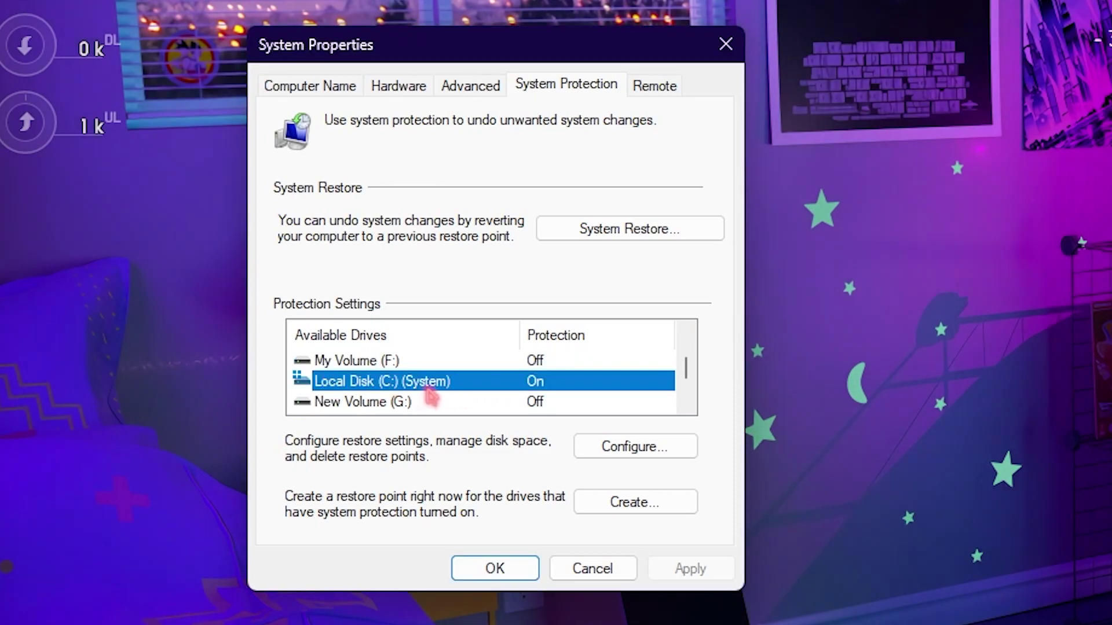
{"action": "left_click", "coordinate": [581, 435]}
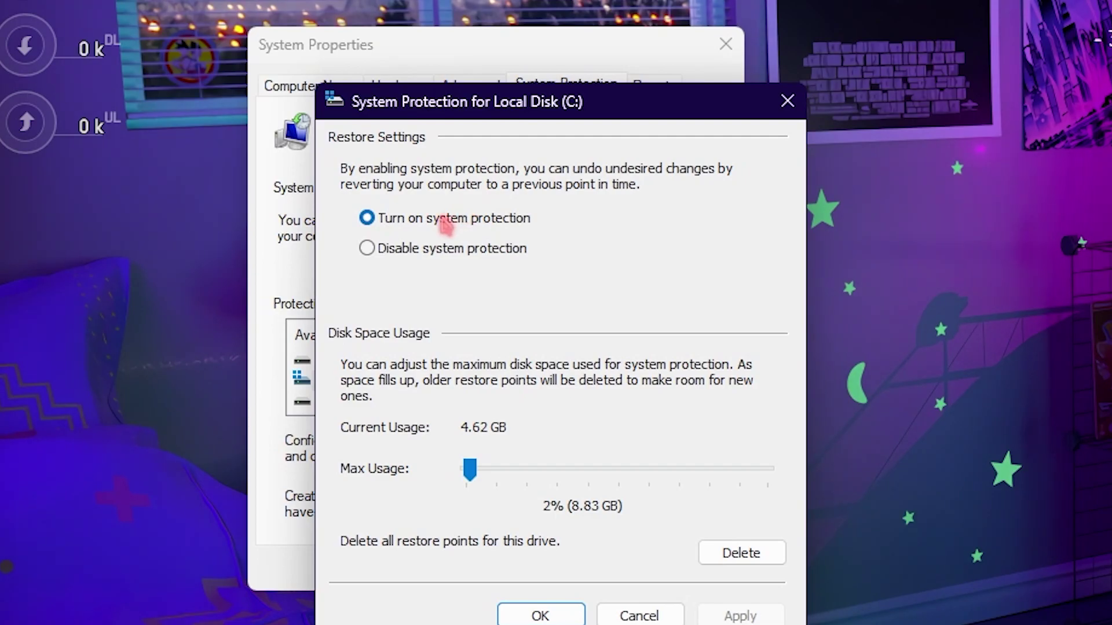
{"action": "left_click", "coordinate": [541, 615]}
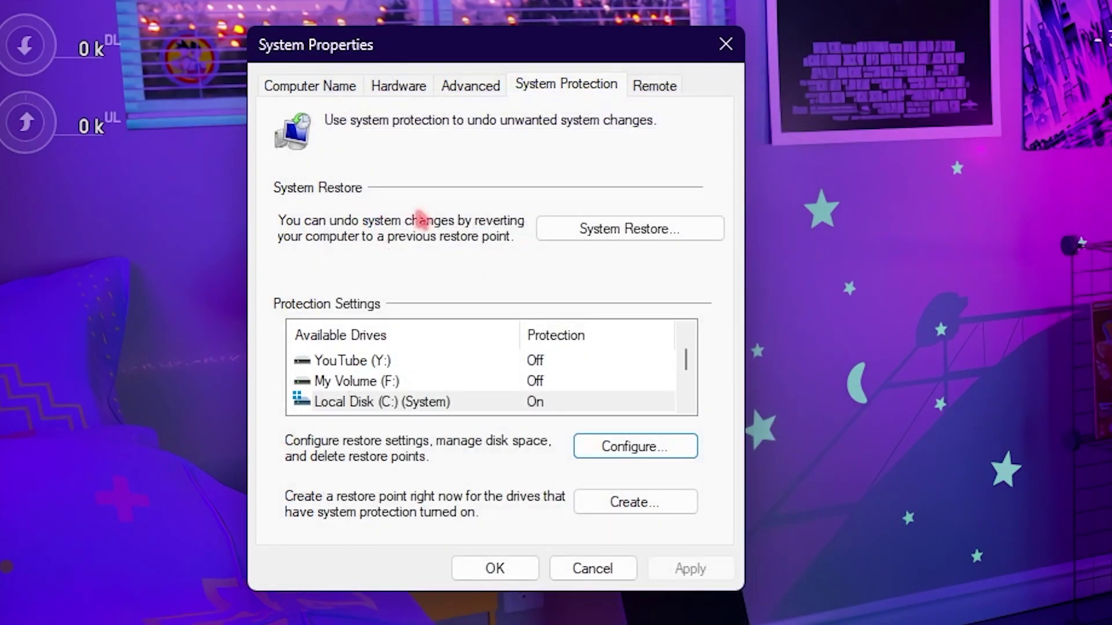
- Create a restore point described as "Fortnite" and close System Properties
{"action": "left_click", "coordinate": [624, 500]}
{"action": "type", "text": "Fortnite"}
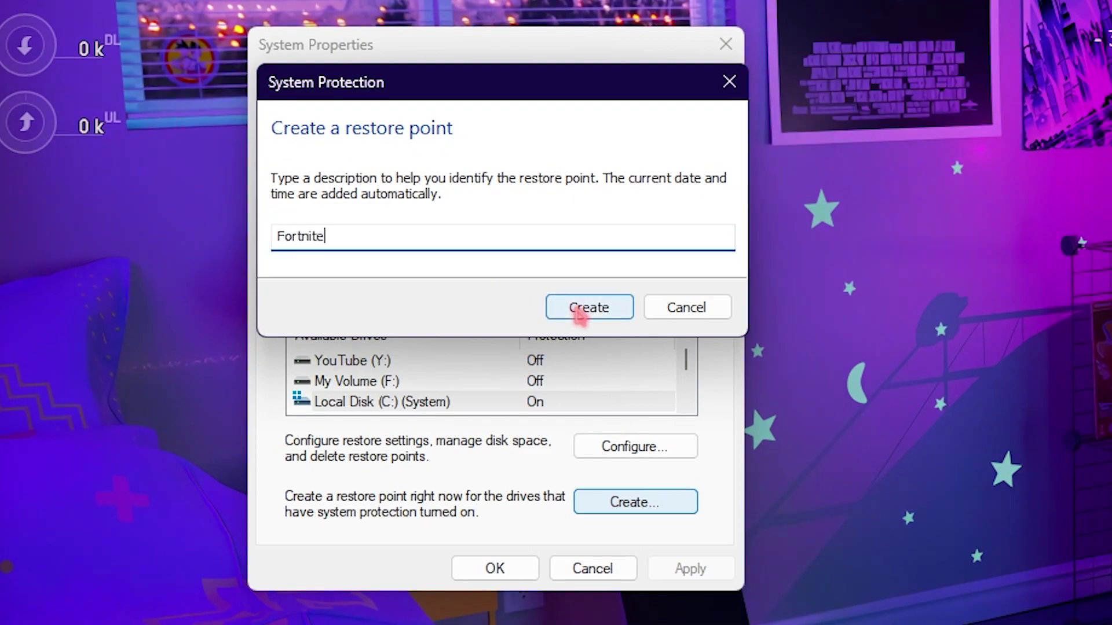
{"action": "left_click", "coordinate": [578, 312]}
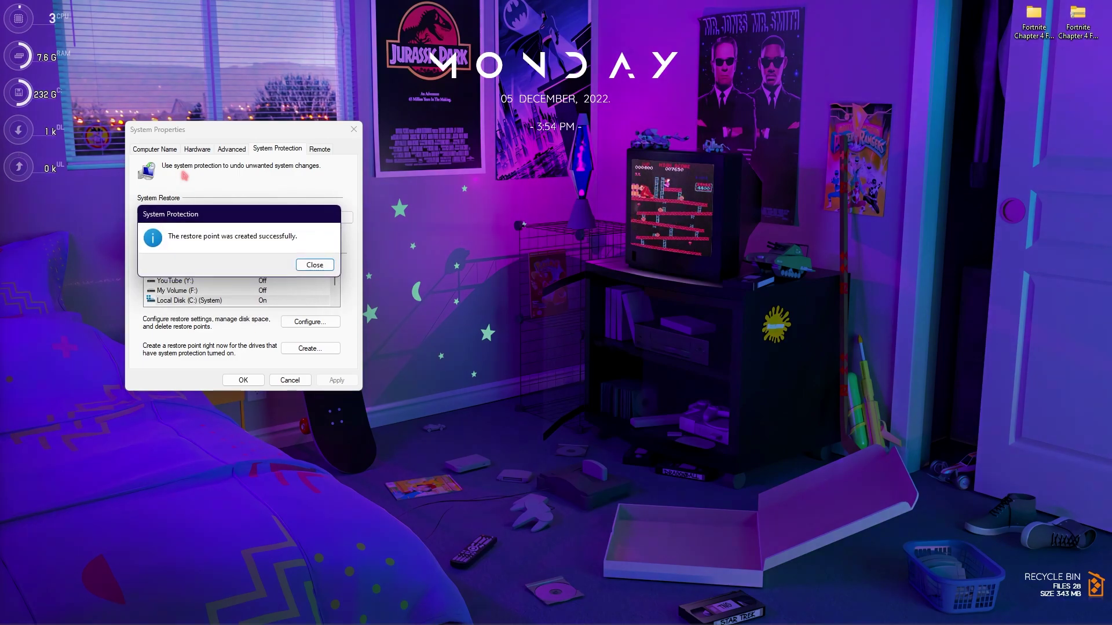
{"action": "left_click", "coordinate": [314, 264]}
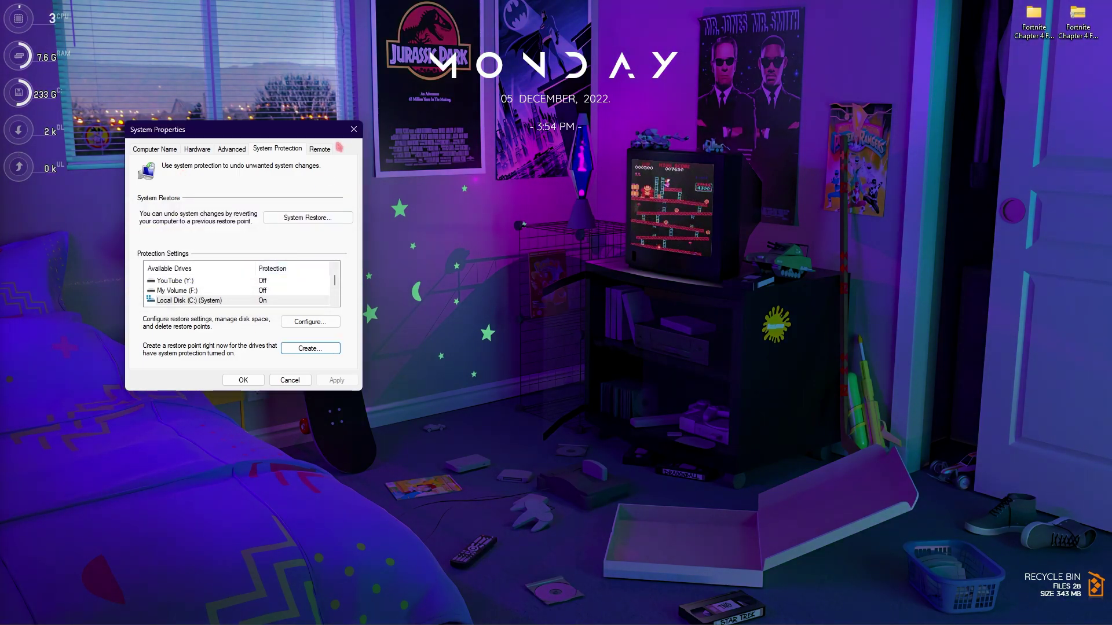
{"action": "left_click", "coordinate": [353, 129]}
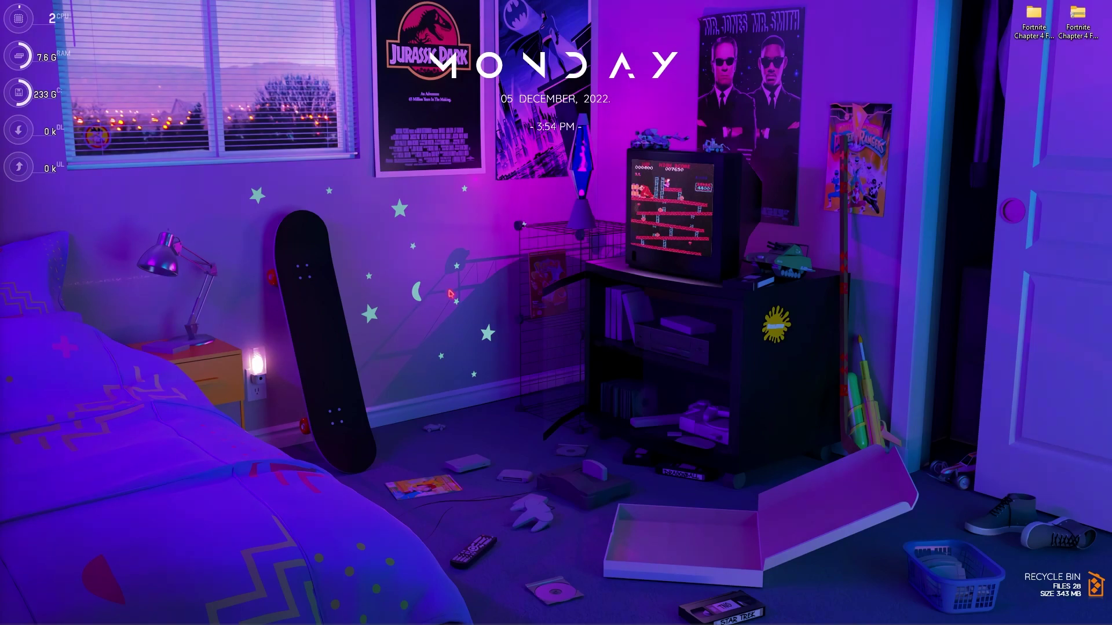
- Open the Fortnite Chapter 4 FPS Pack folder from the desktop in a maximized window, and enter its 1- Reg Optimization Fixes subfolder
{"action": "left_click_drag", "start_coordinate": [1099, 2], "coordinate": [977, 188]}
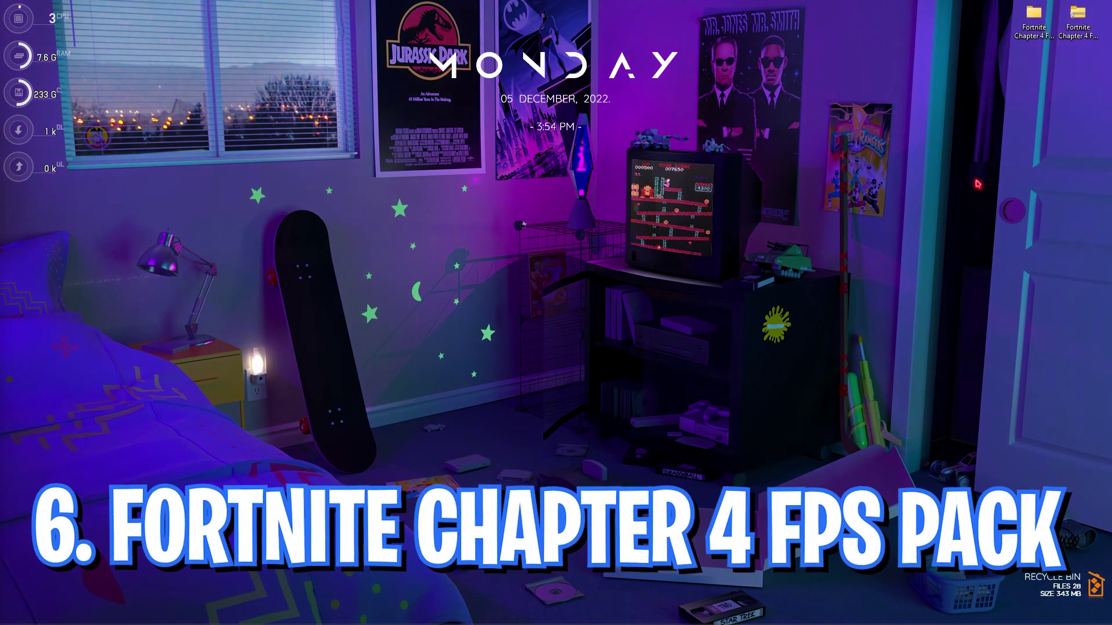
{"action": "left_click", "coordinate": [972, 170]}
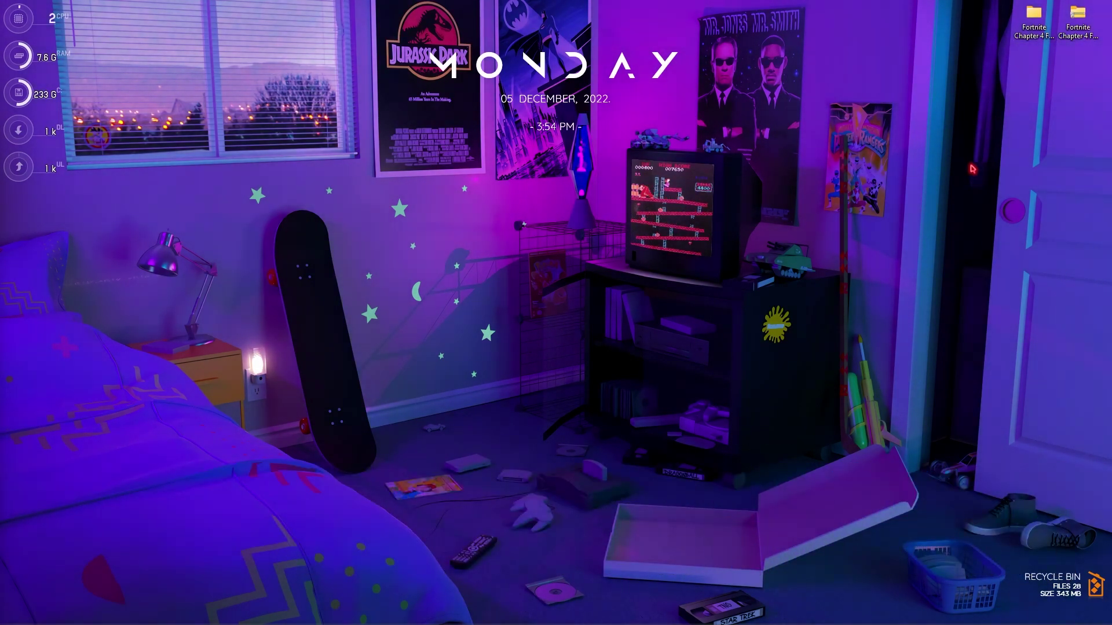
{"action": "left_click", "coordinate": [1034, 20]}
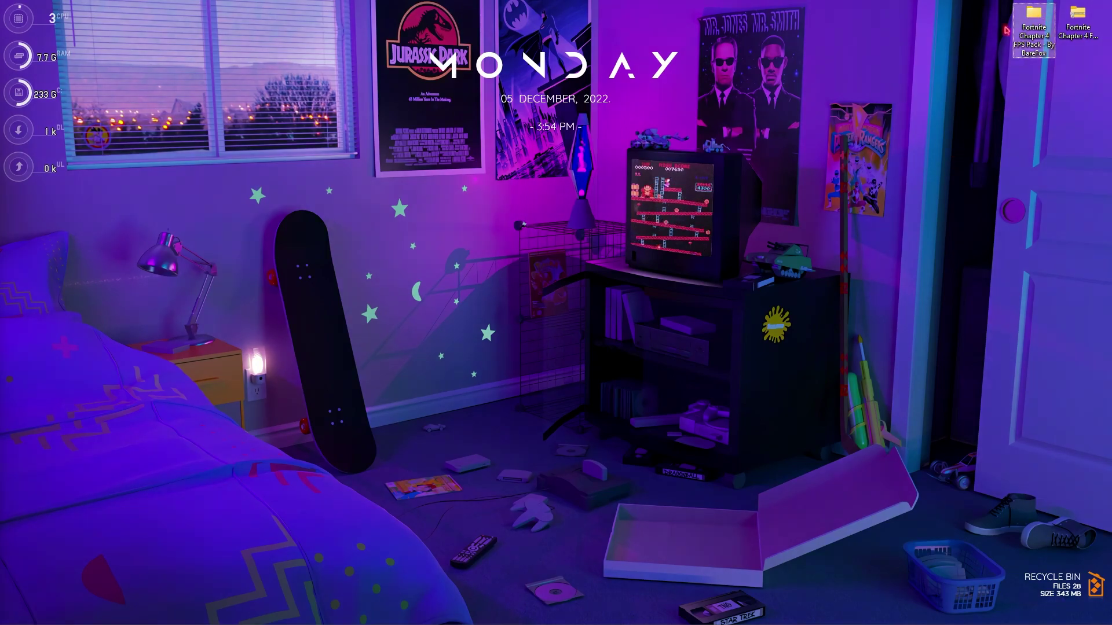
{"action": "double_click", "coordinate": [1032, 17]}
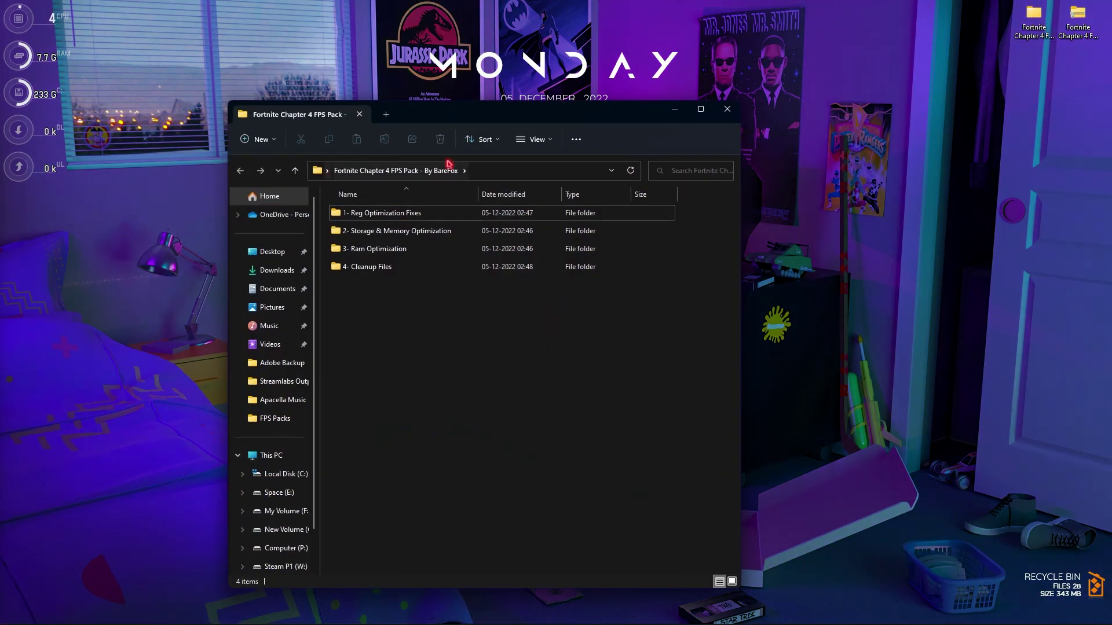
{"action": "left_click", "coordinate": [700, 109]}
{"action": "double_click", "coordinate": [149, 111]}
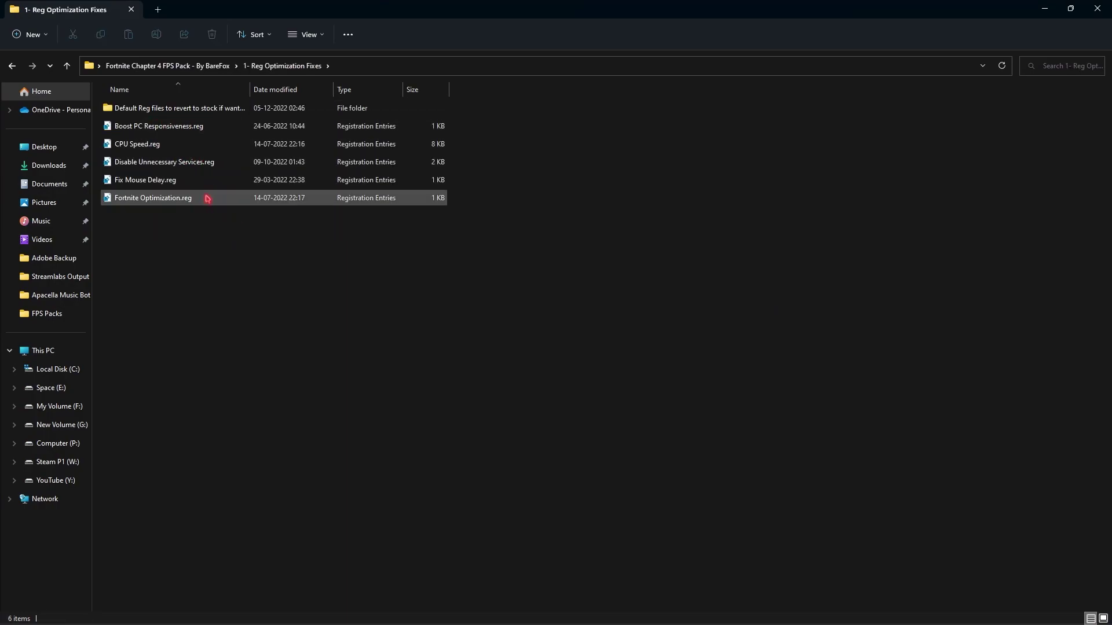
- Look through the registry files in the folder, from Boost PC Responsiveness.reg to Fortnite Optimization.reg
{"action": "left_click", "coordinate": [155, 131]}
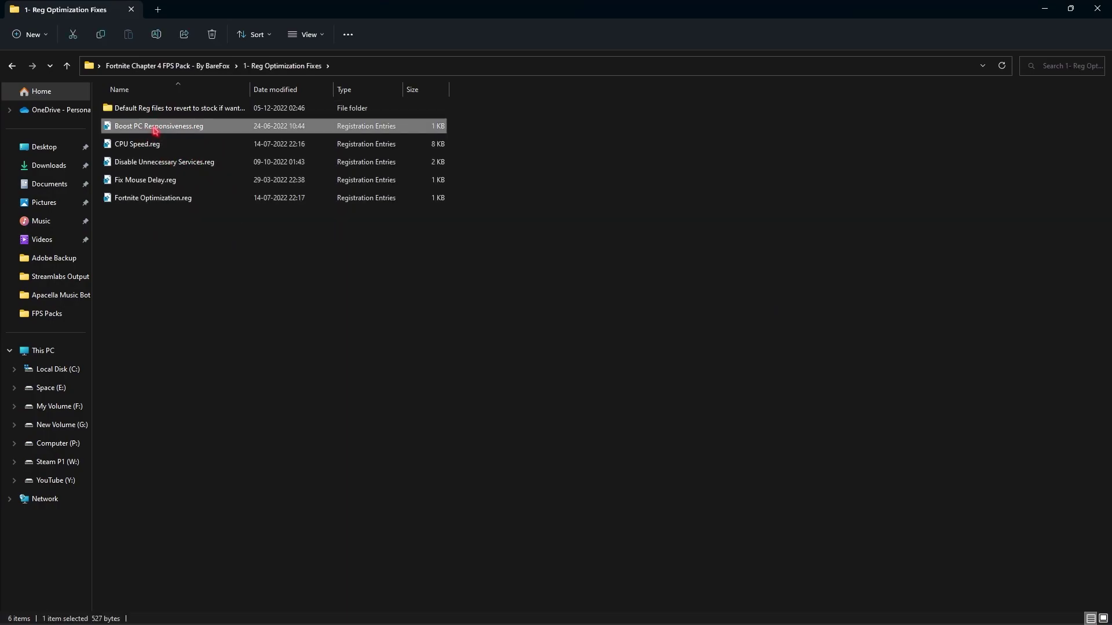
{"action": "left_click", "coordinate": [149, 162]}
{"action": "left_click", "coordinate": [162, 182]}
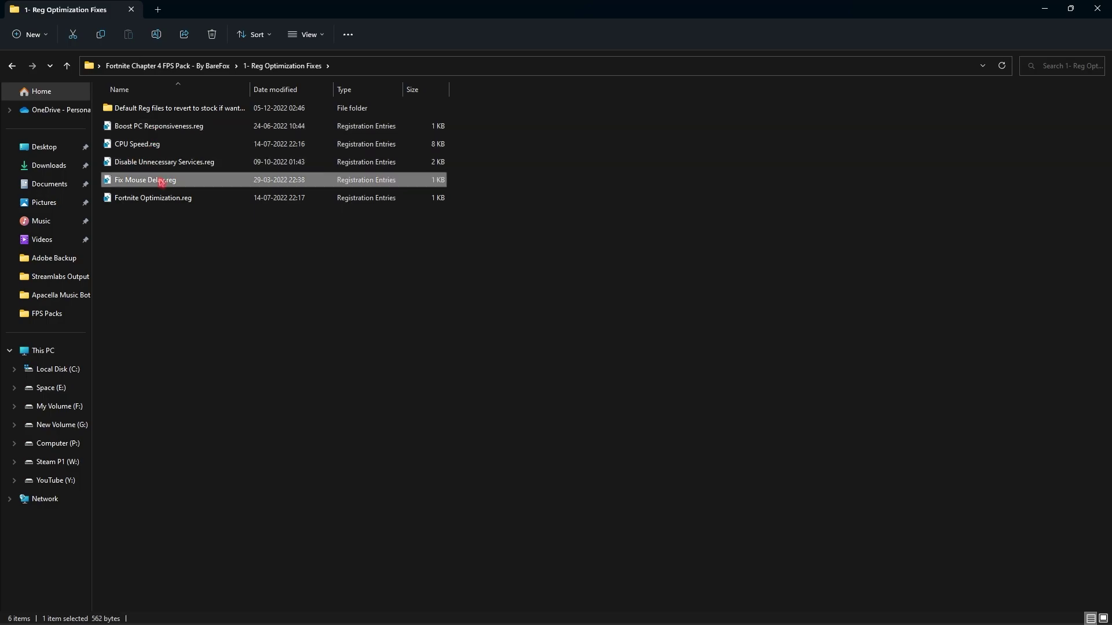
{"action": "left_click", "coordinate": [167, 198]}
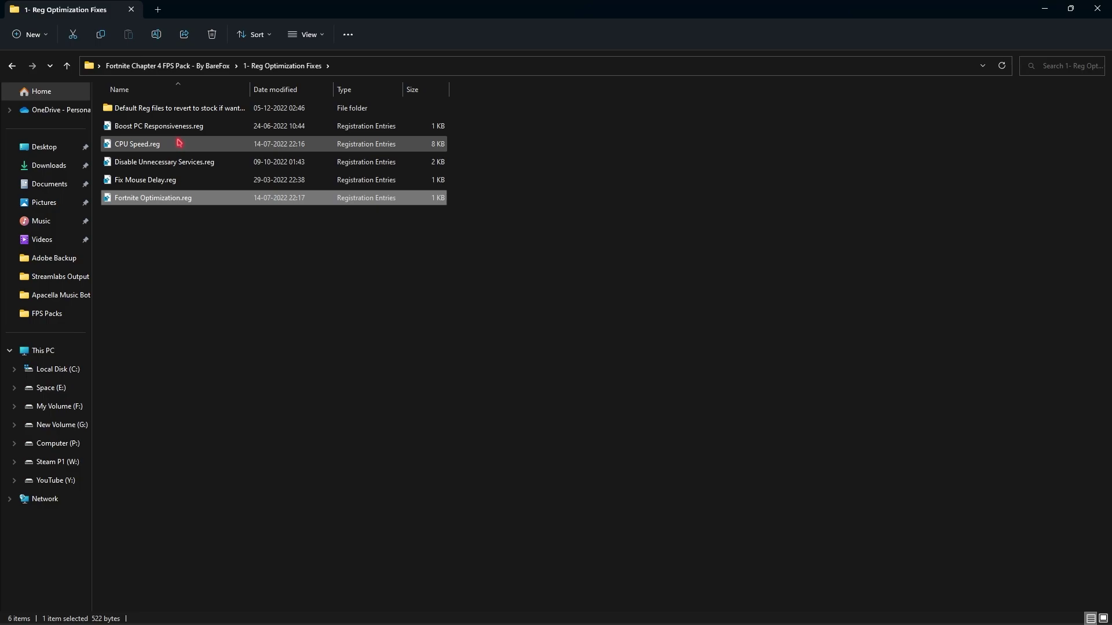
- Open Boost PC Responsiveness.reg for editing in Notepad, review its registry entries, and close it
{"action": "left_click", "coordinate": [102, 130]}
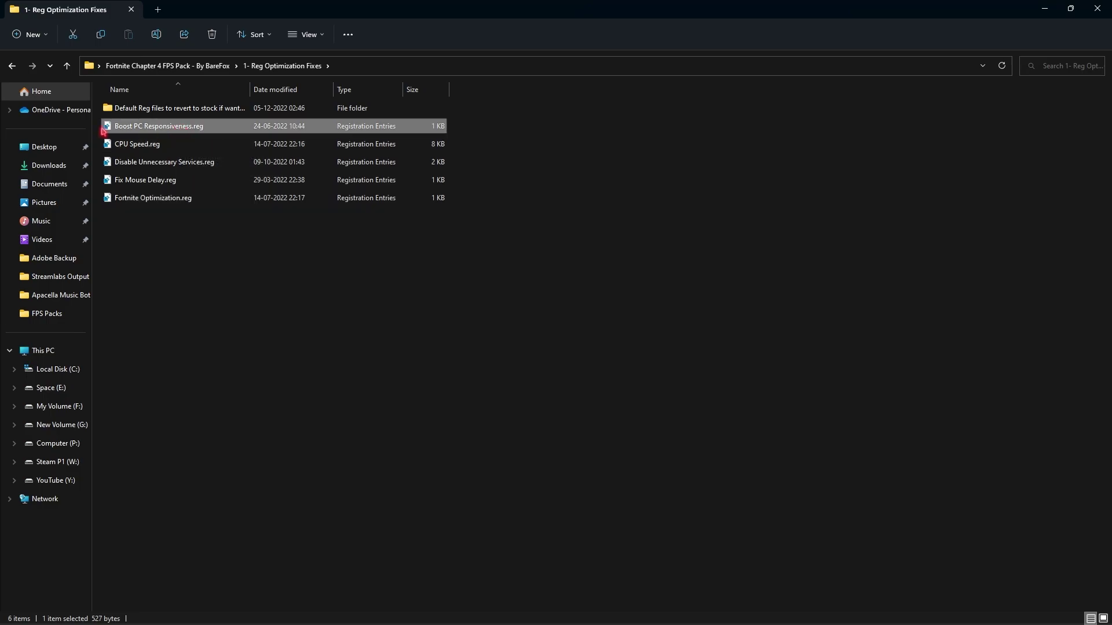
{"action": "right_click", "coordinate": [181, 128]}
{"action": "left_click", "coordinate": [255, 322]}
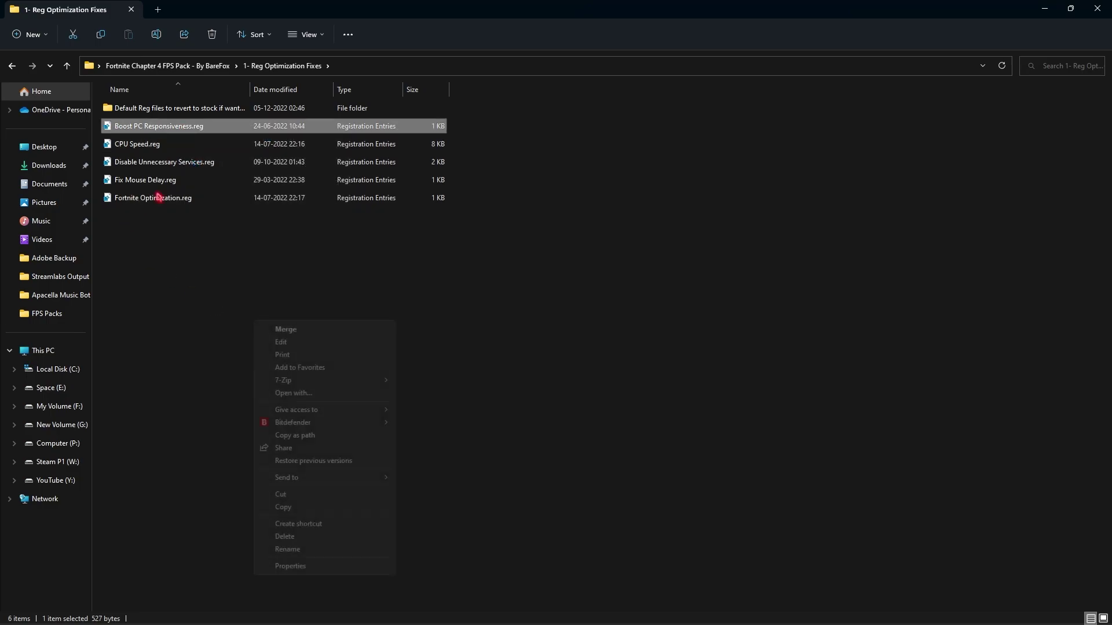
{"action": "left_click", "coordinate": [281, 342]}
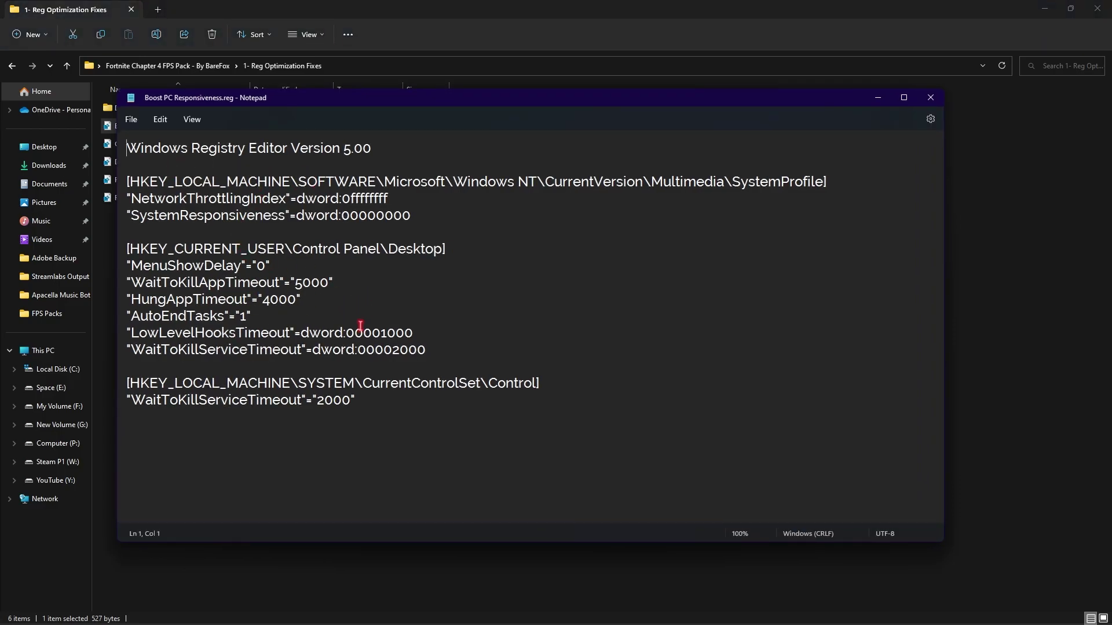
{"action": "left_click_drag", "start_coordinate": [406, 415], "coordinate": [130, 177]}
{"action": "left_click", "coordinate": [217, 199]}
{"action": "key", "text": "alt+F4"}
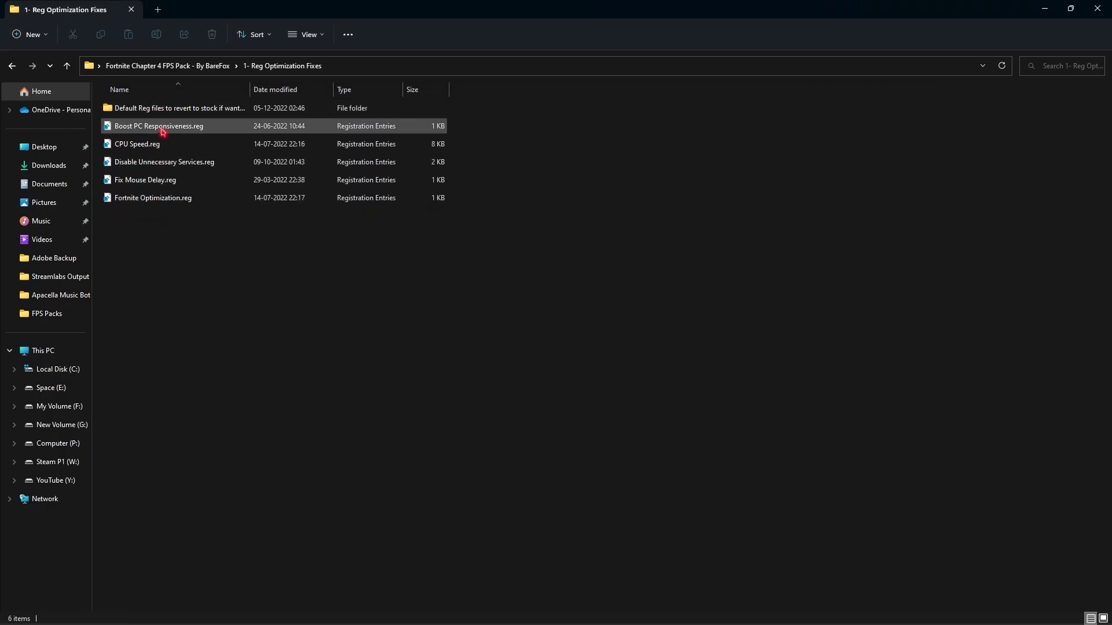
- Look at the default reg files for reverting to stock, and return to the FPS pack's main folder
{"action": "double_click", "coordinate": [157, 109]}
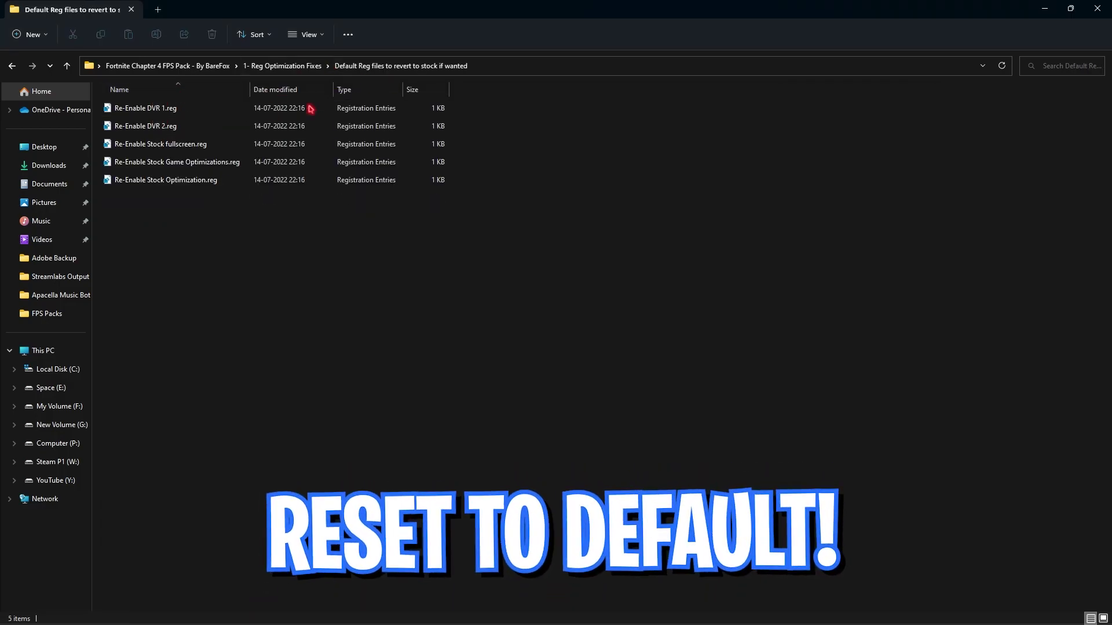
{"action": "left_click", "coordinate": [283, 66]}
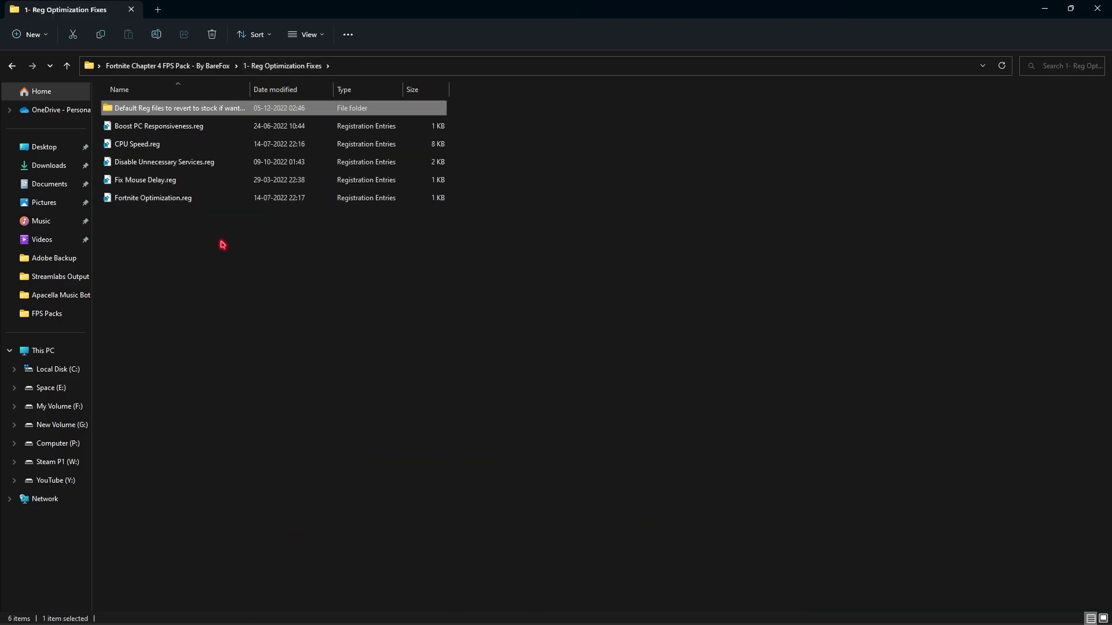
{"action": "key", "text": "alt+Up"}
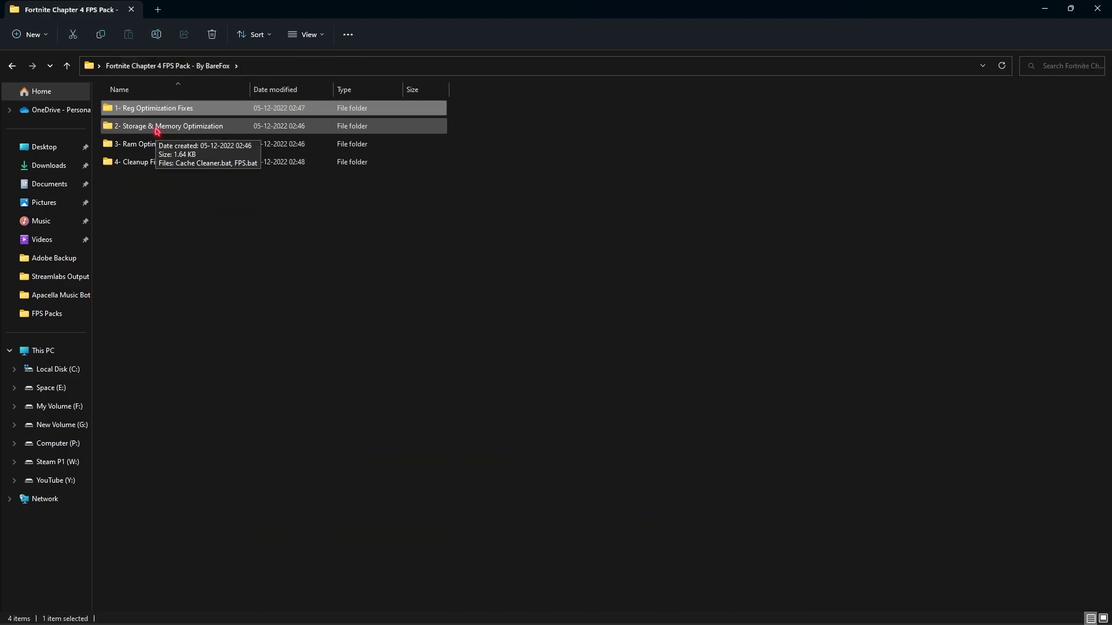
- Run Cache Cleaner.bat from the 2- Storage & Memory Optimization folder as administrator
{"action": "double_click", "coordinate": [162, 128]}
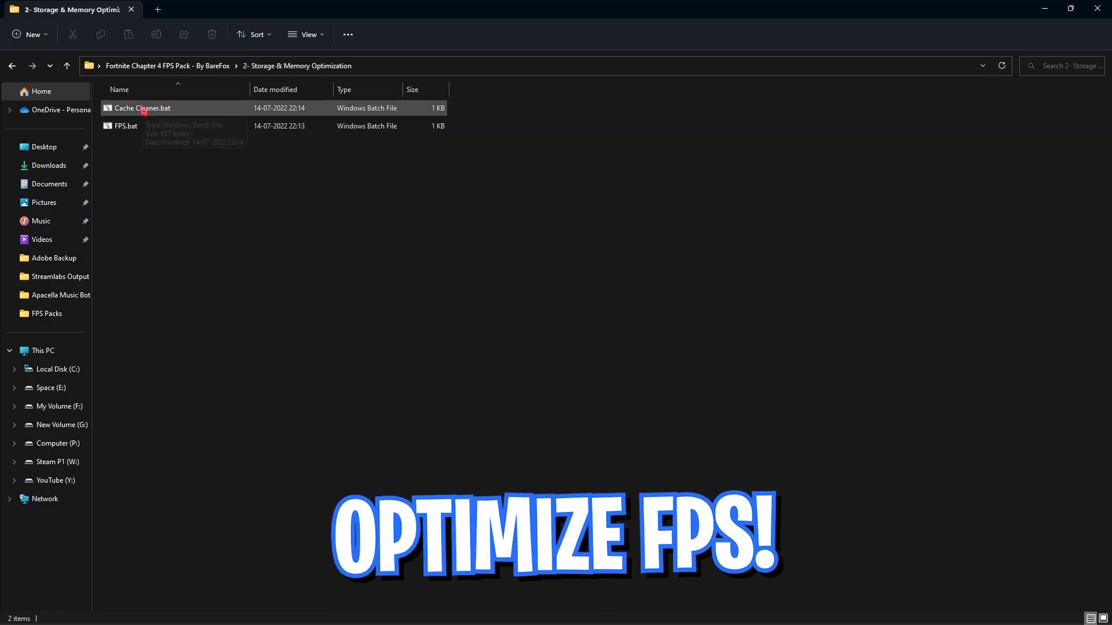
{"action": "left_click", "coordinate": [146, 125]}
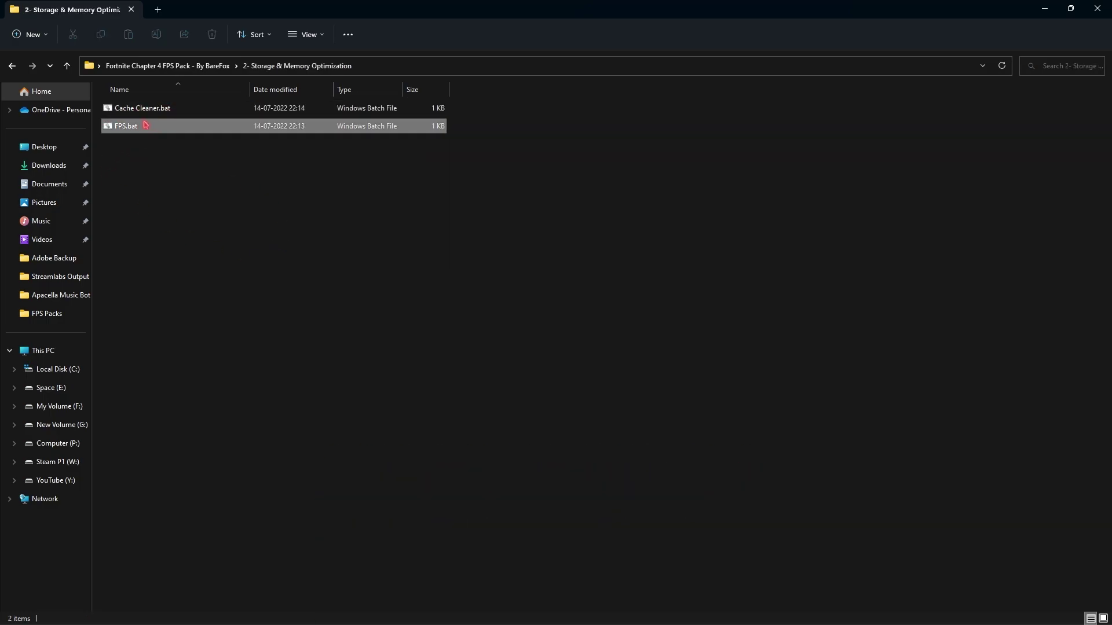
{"action": "left_click", "coordinate": [176, 116]}
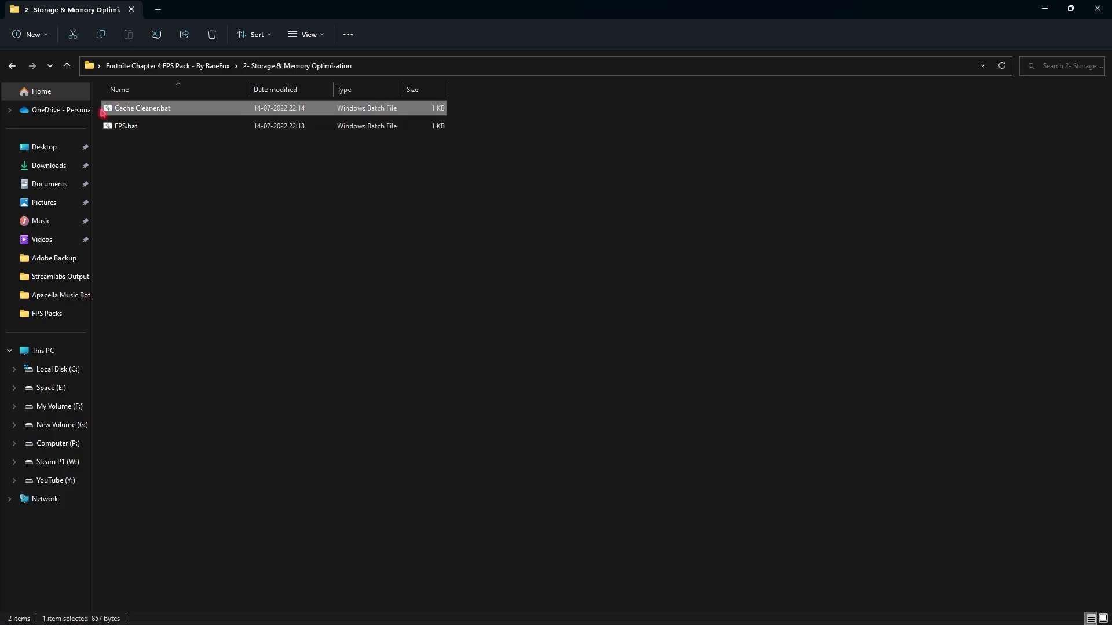
{"action": "right_click", "coordinate": [168, 114]}
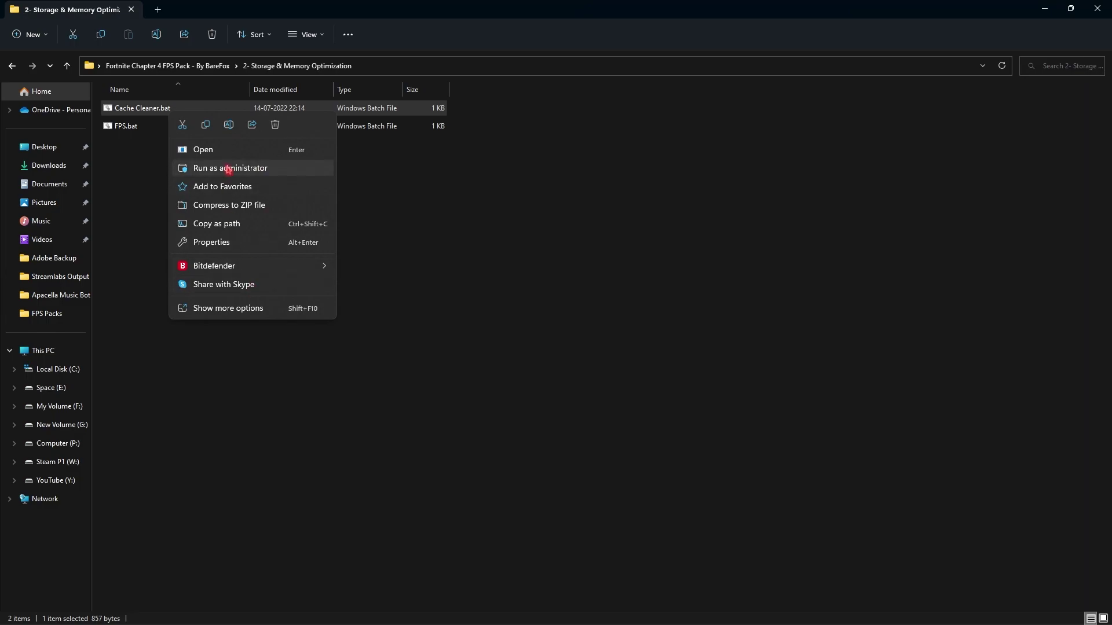
{"action": "left_click", "coordinate": [228, 169]}
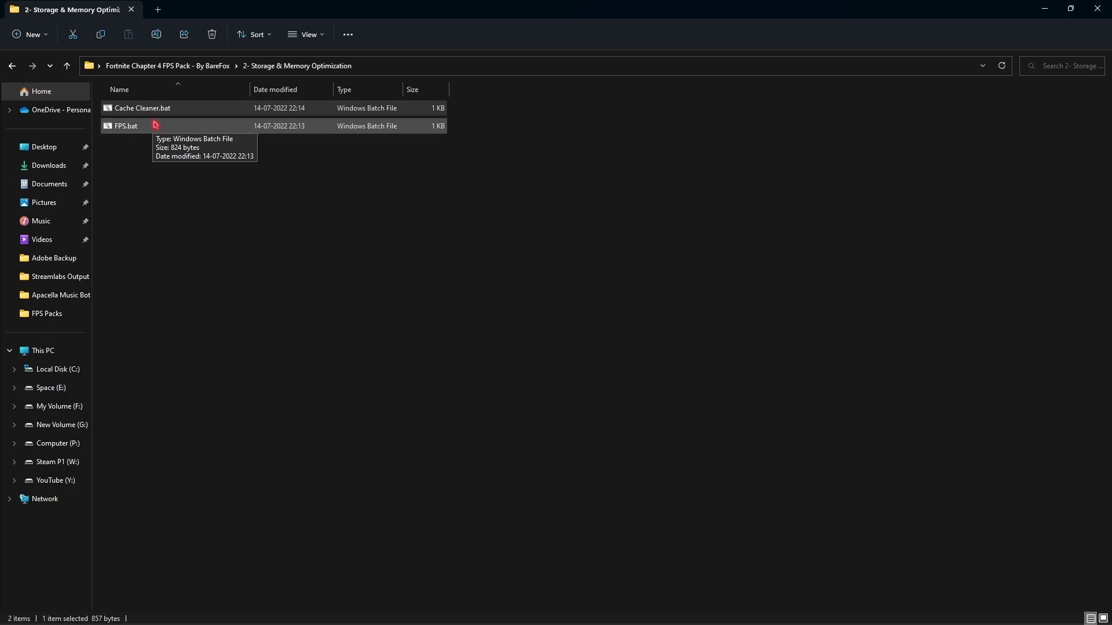
- Open the pack's 3- Ram Optimization folder and check the installed physical memory in System Information
{"action": "left_click", "coordinate": [181, 66]}
{"action": "double_click", "coordinate": [164, 146]}
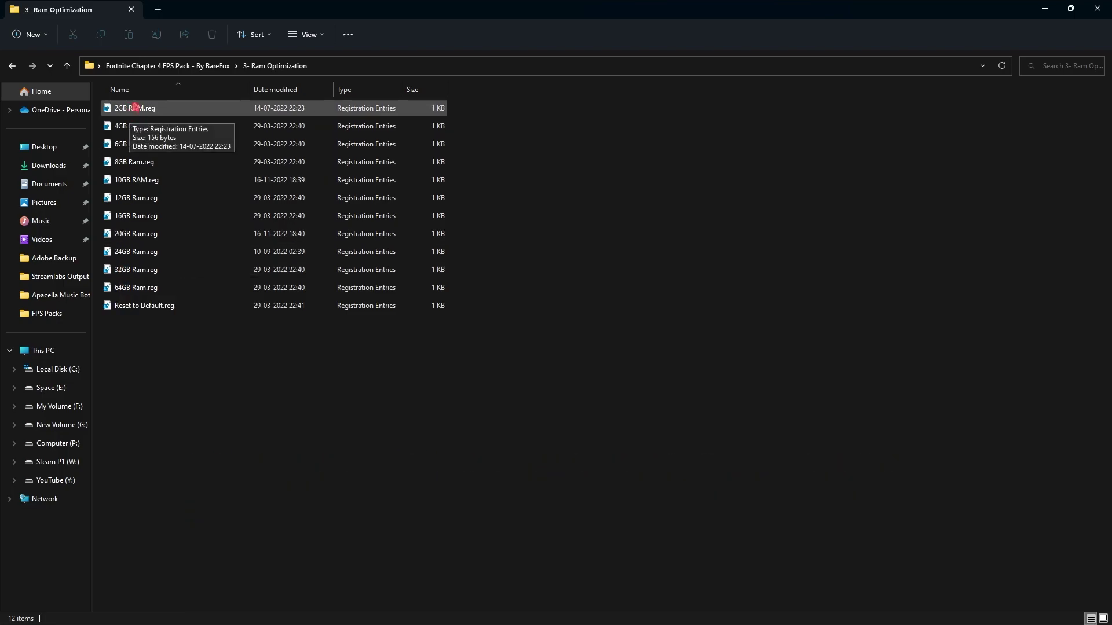
{"action": "key", "text": "super"}
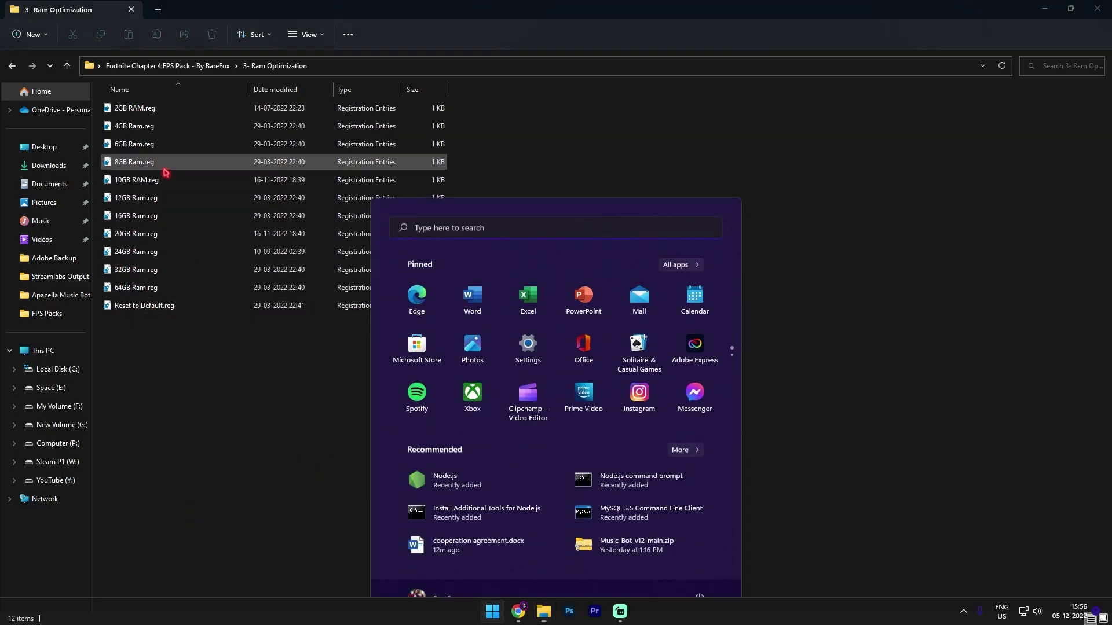
{"action": "type", "text": "system information"}
{"action": "key", "text": "Return"}
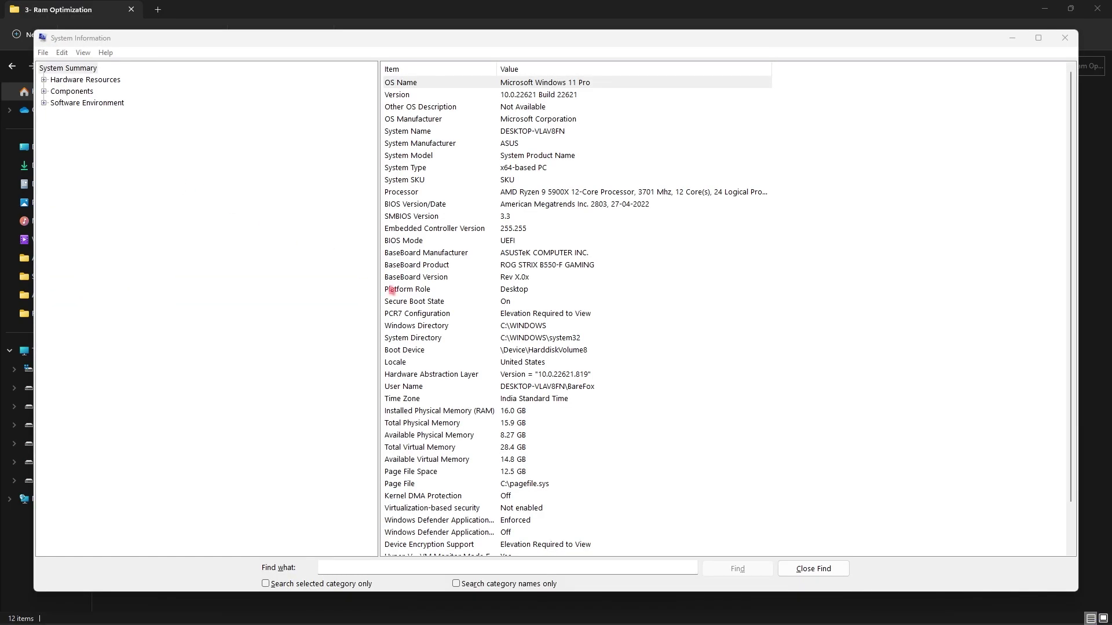
{"action": "left_click", "coordinate": [457, 412]}
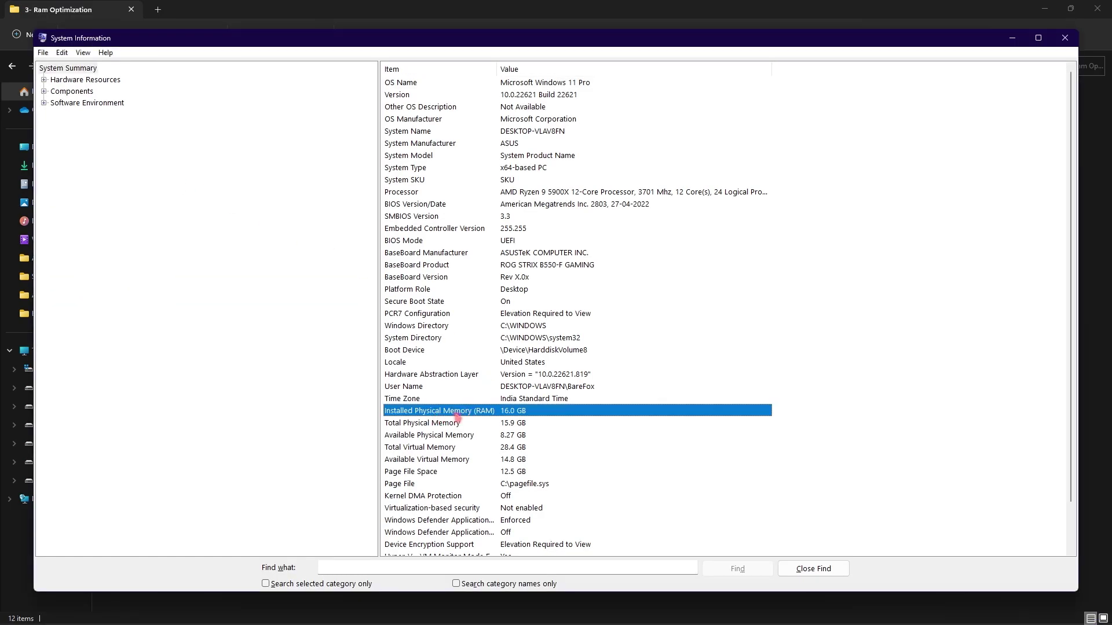
- Close System Information and locate 16GB Ram.reg and Reset to Default.reg in the 3- Ram Optimization folder
{"action": "left_click", "coordinate": [1065, 37]}
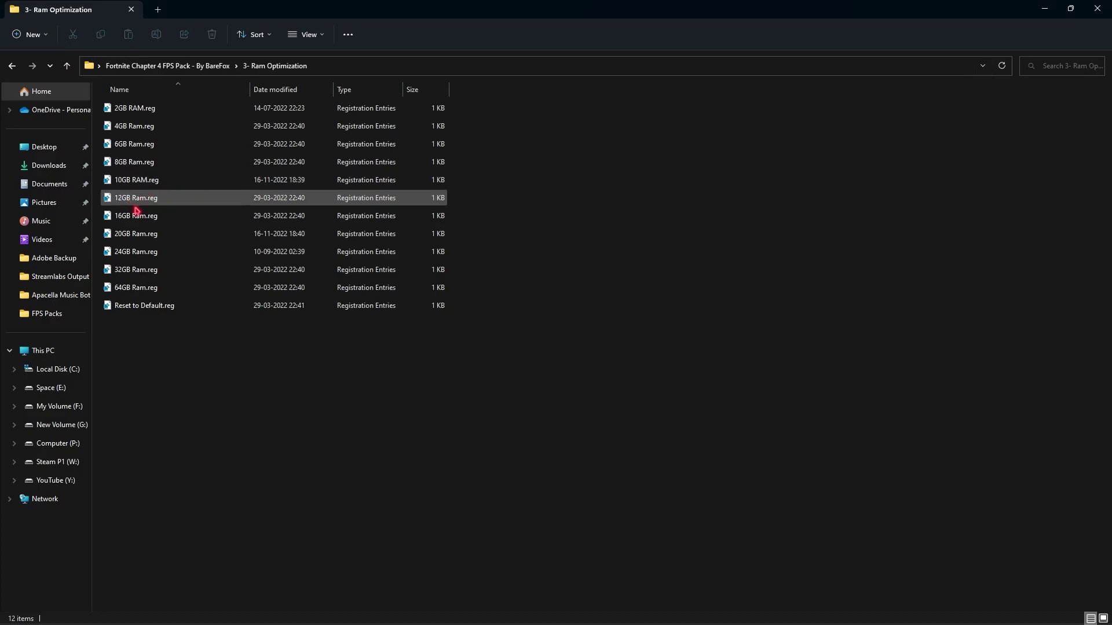
{"action": "left_click", "coordinate": [266, 220]}
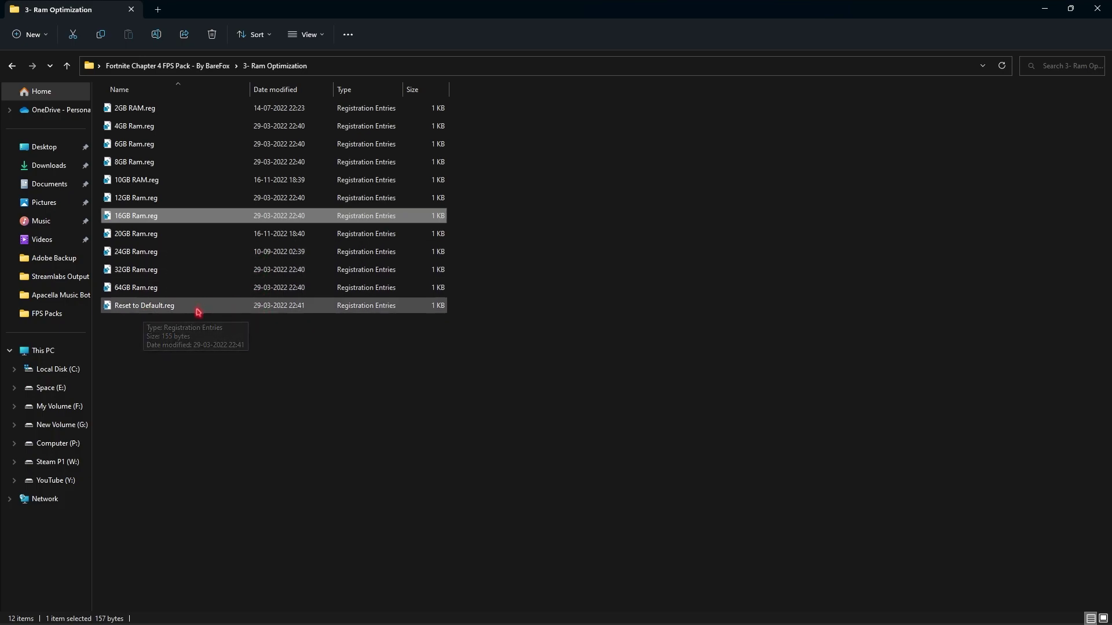
{"action": "left_click", "coordinate": [167, 305]}
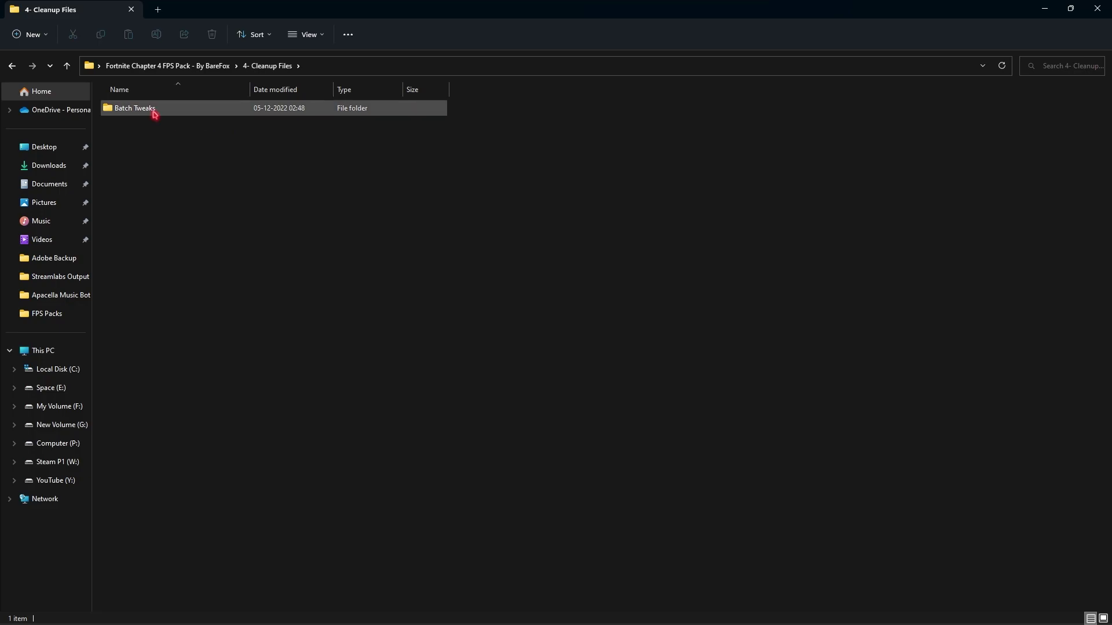
- Open the Batch Tweaks folder in 4- Cleanup Files, look over its batch files, and view the available actions for Clean Temporary Files.bat
{"action": "double_click", "coordinate": [146, 116]}
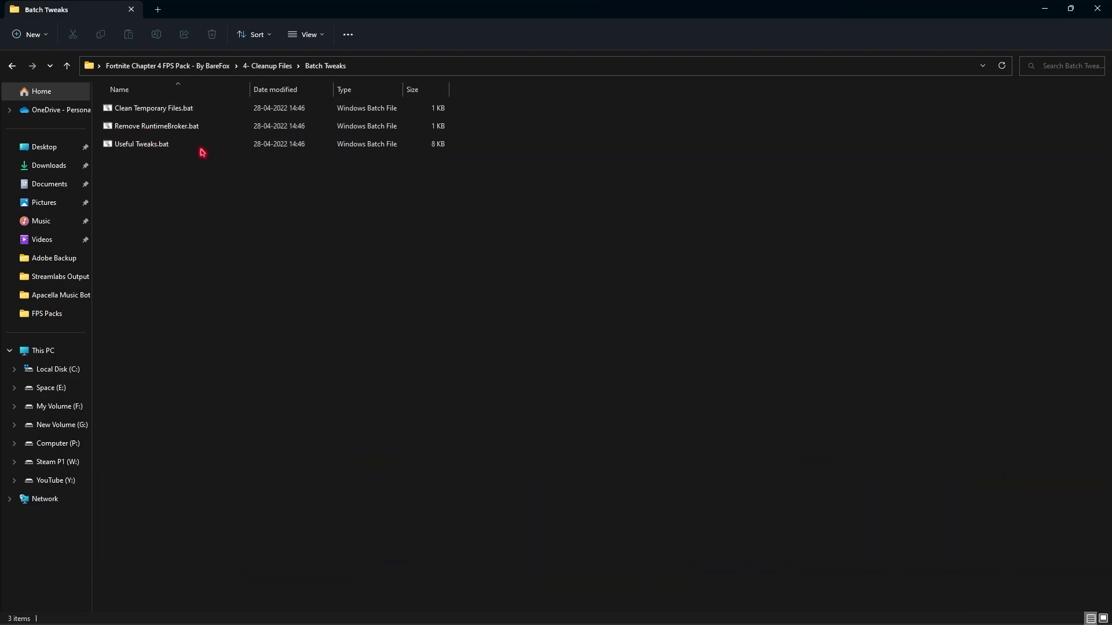
{"action": "left_click", "coordinate": [192, 132]}
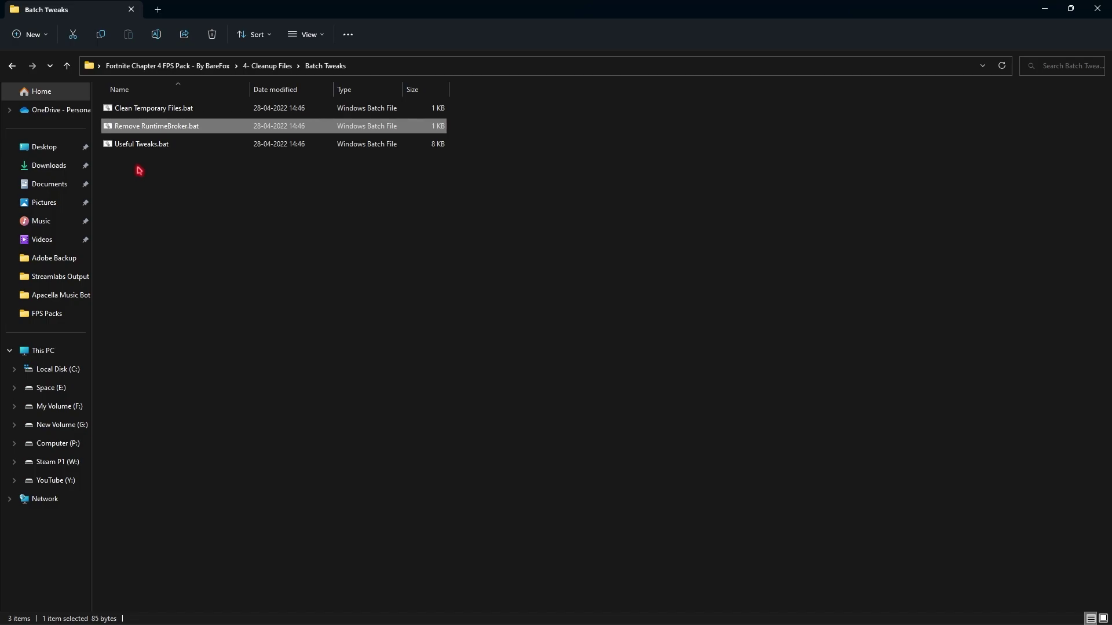
{"action": "left_click", "coordinate": [197, 111]}
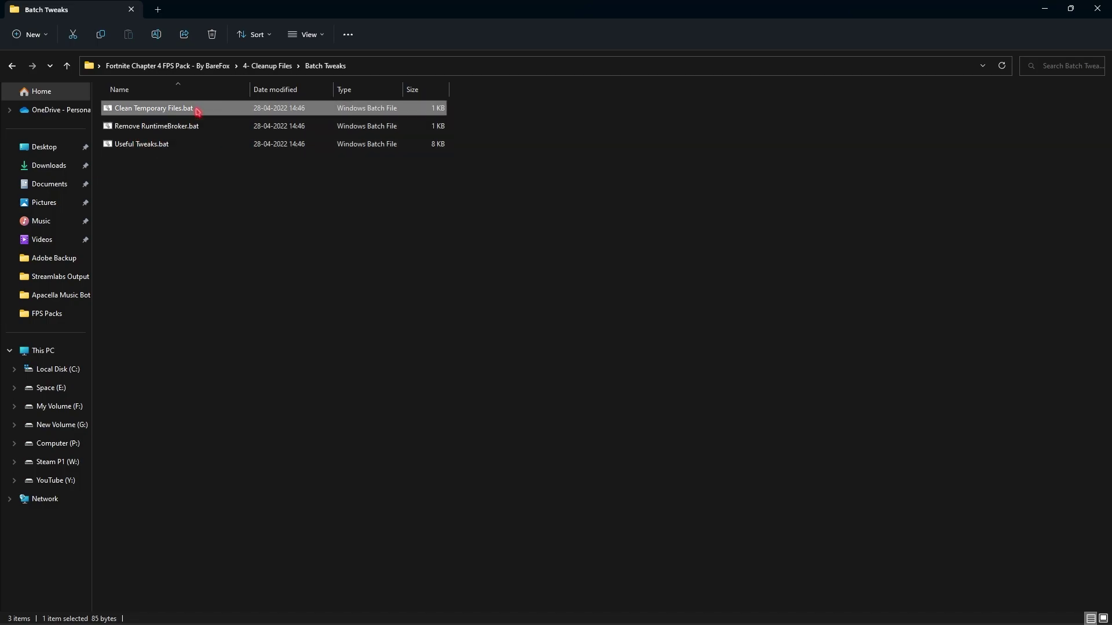
{"action": "right_click", "coordinate": [197, 112]}
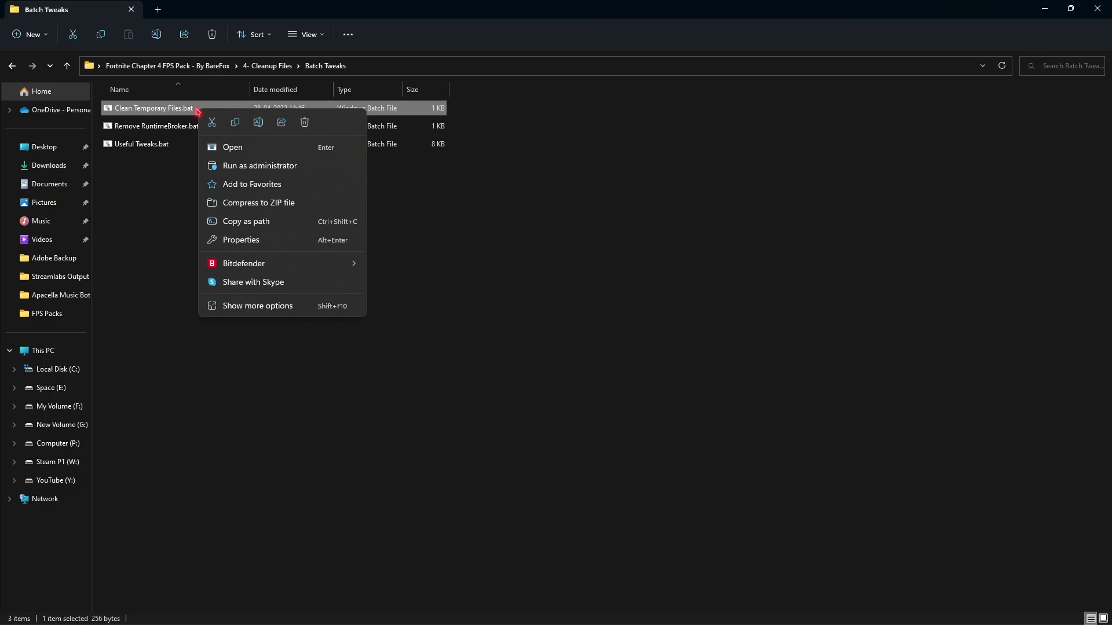
{"action": "key", "text": "alt+Left"}
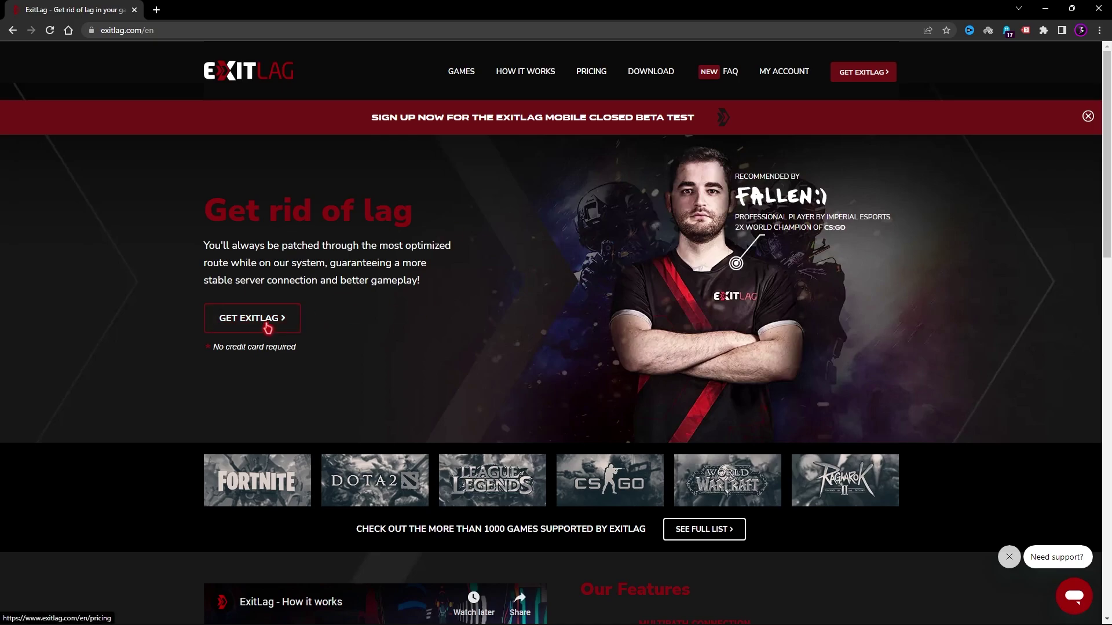
- Switch to the ExitLag application, turn its service on, search the game list for "For" and open Fortnite
{"action": "left_click", "coordinate": [1072, 8]}
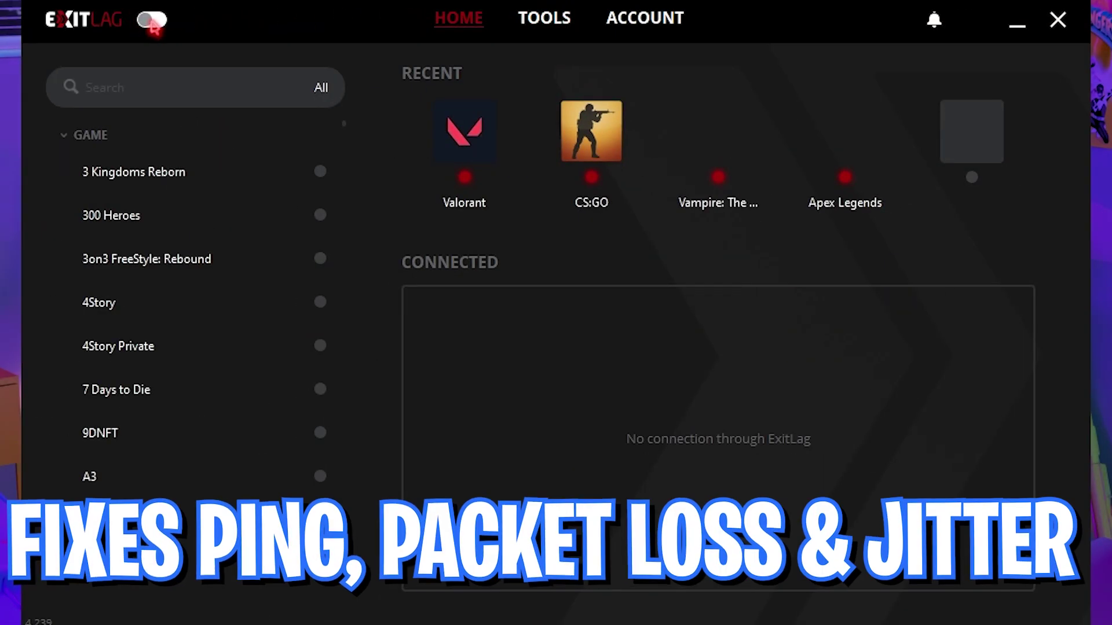
{"action": "left_click", "coordinate": [151, 24]}
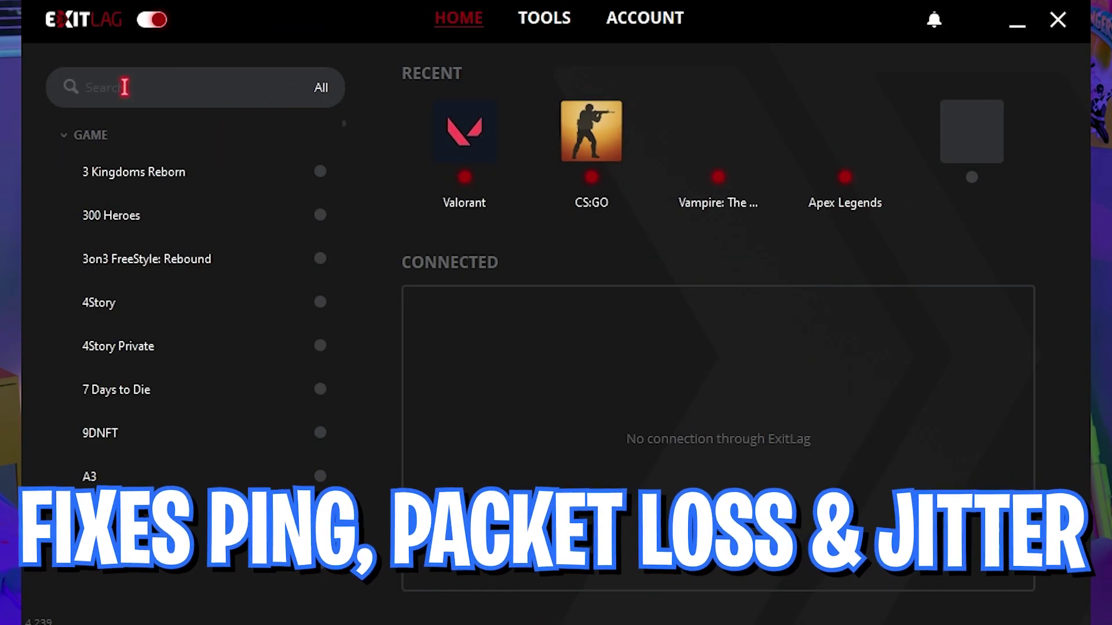
{"action": "scroll", "coordinate": [173, 232], "scroll_direction": "down", "scroll_amount": 8}
{"action": "scroll", "coordinate": [197, 232], "scroll_direction": "up", "scroll_amount": 8}
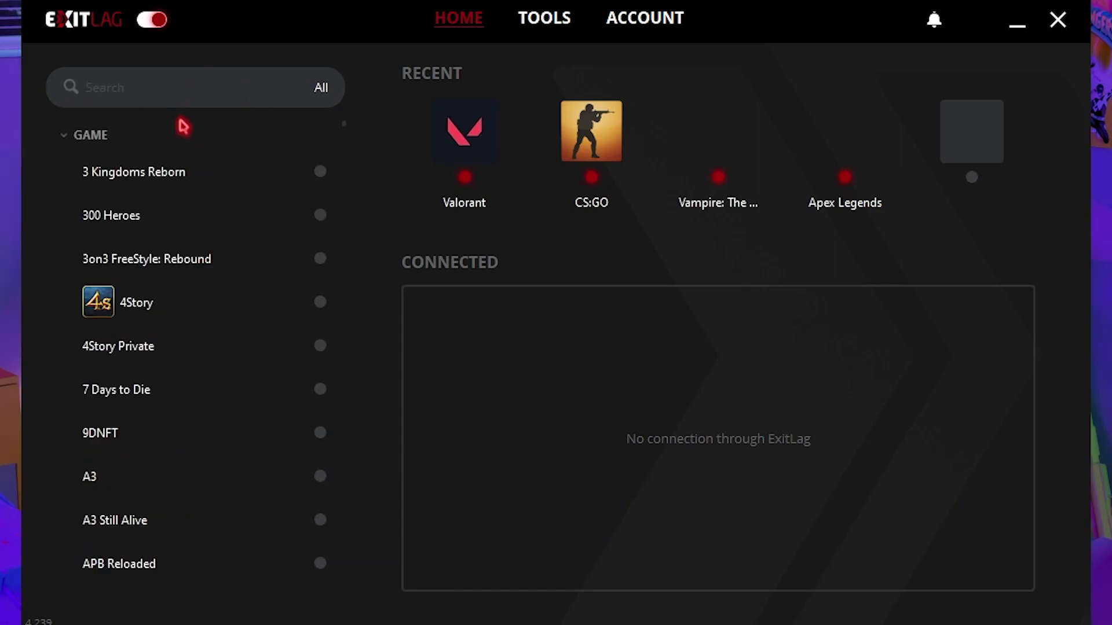
{"action": "left_click", "coordinate": [149, 88]}
{"action": "type", "text": "For"}
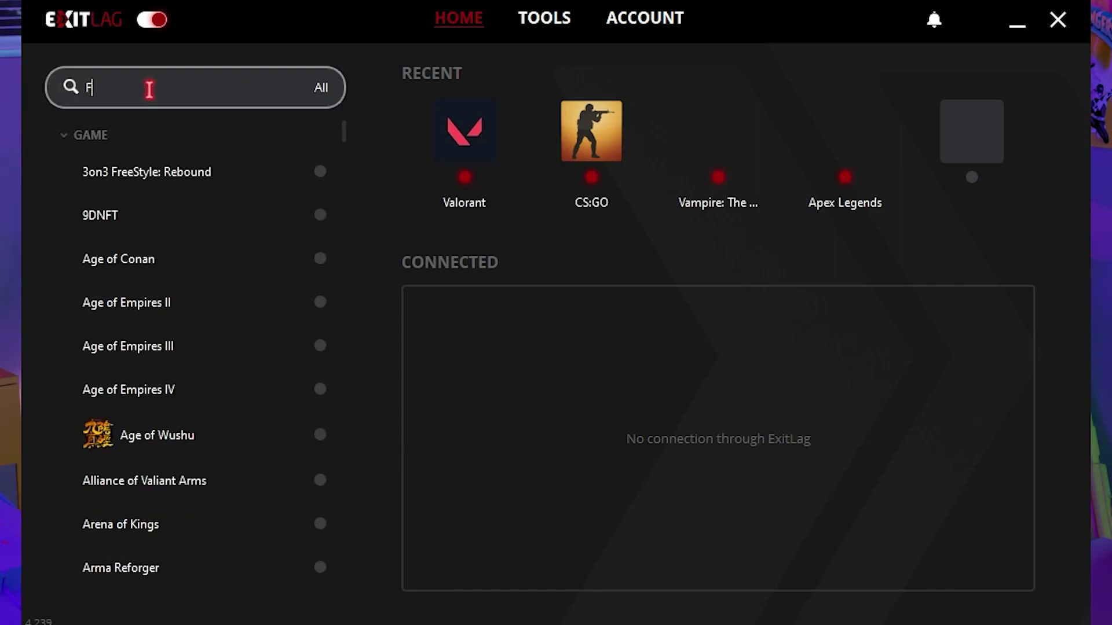
{"action": "left_click", "coordinate": [103, 303]}
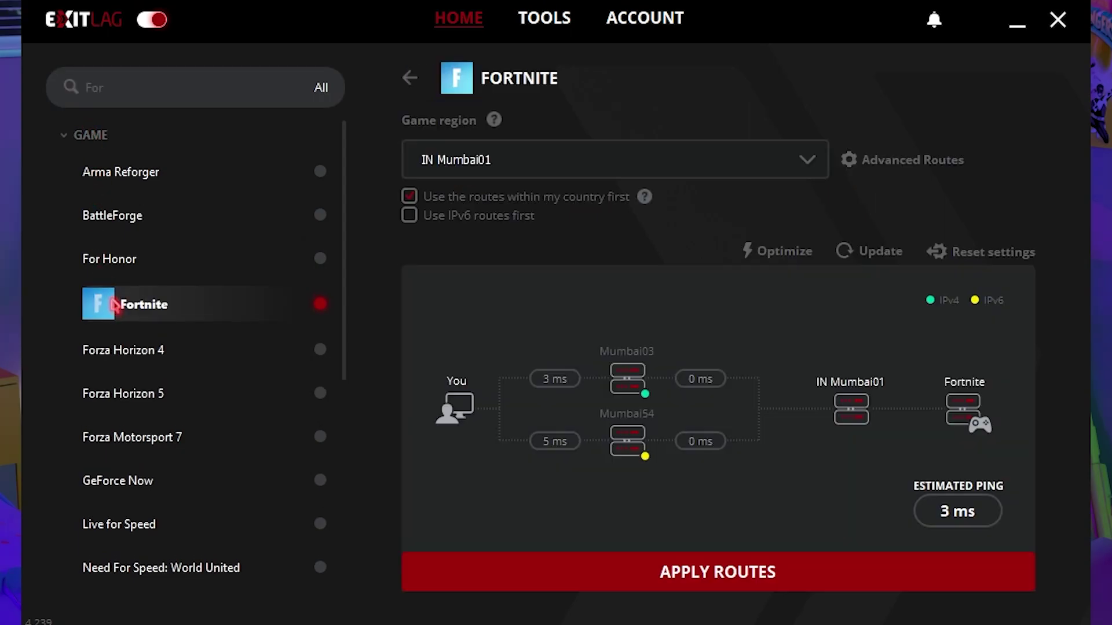
- Set Fortnite's game region to AE Dubai01 and apply the routes
{"action": "left_click", "coordinate": [492, 165]}
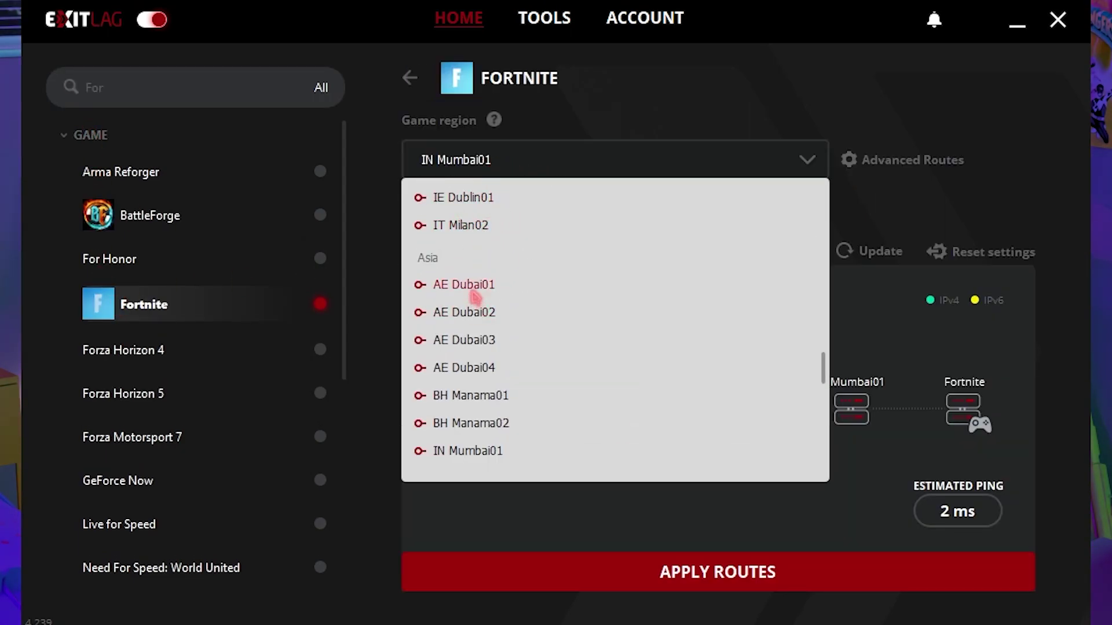
{"action": "left_click", "coordinate": [464, 287]}
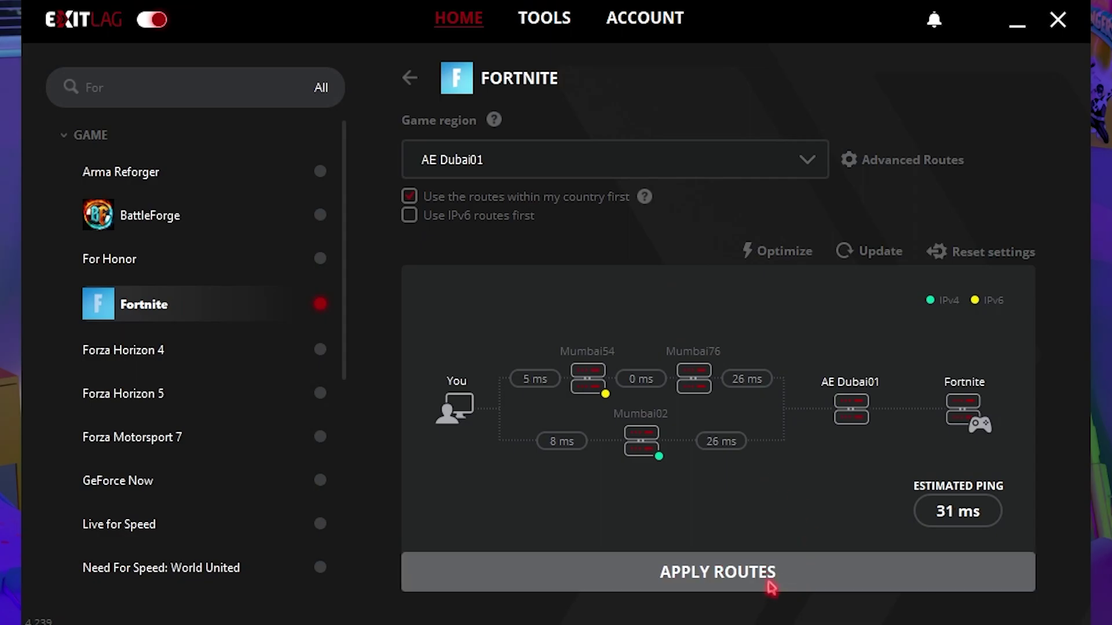
{"action": "left_click", "coordinate": [769, 579]}
- Review ExitLag's general tool settings and FPS Boost options, and return to its home page
{"action": "left_click", "coordinate": [541, 20]}
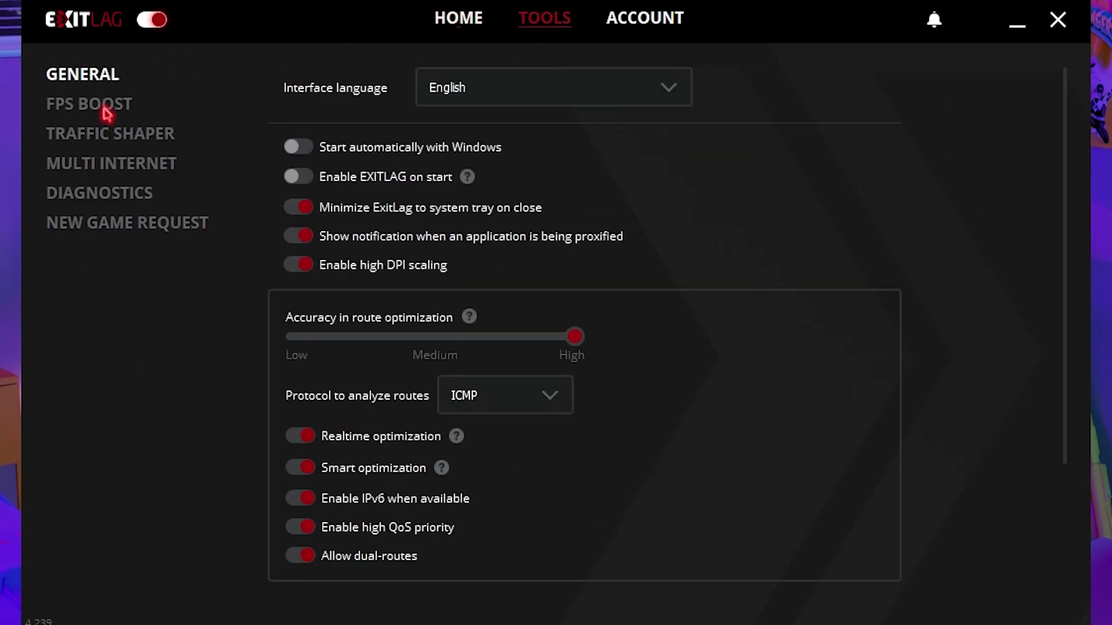
{"action": "left_click", "coordinate": [84, 106]}
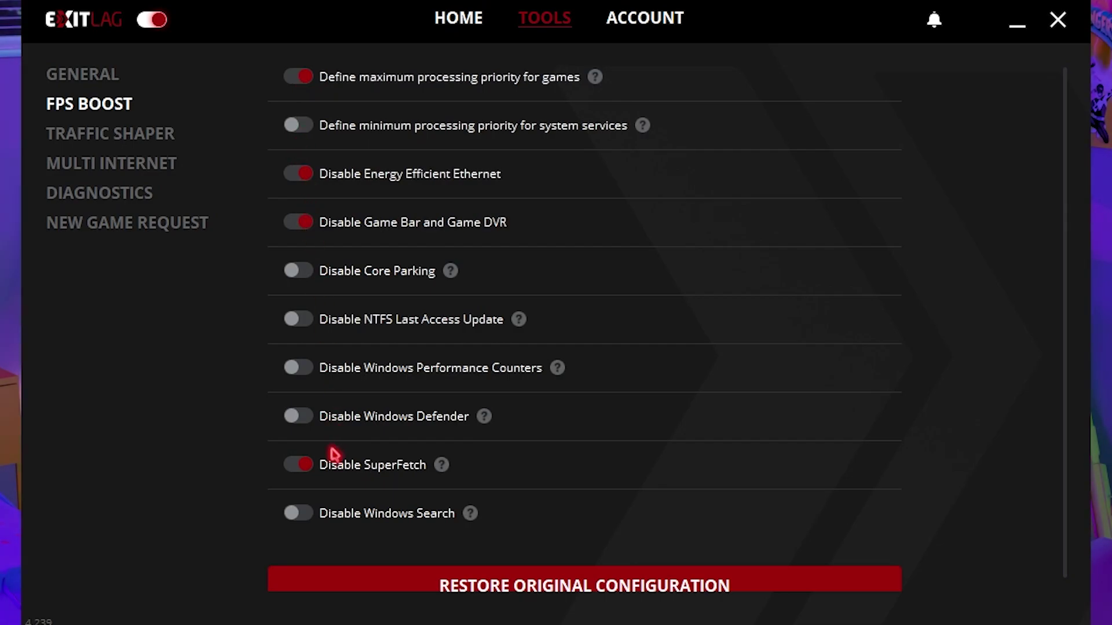
{"action": "left_click", "coordinate": [478, 27]}
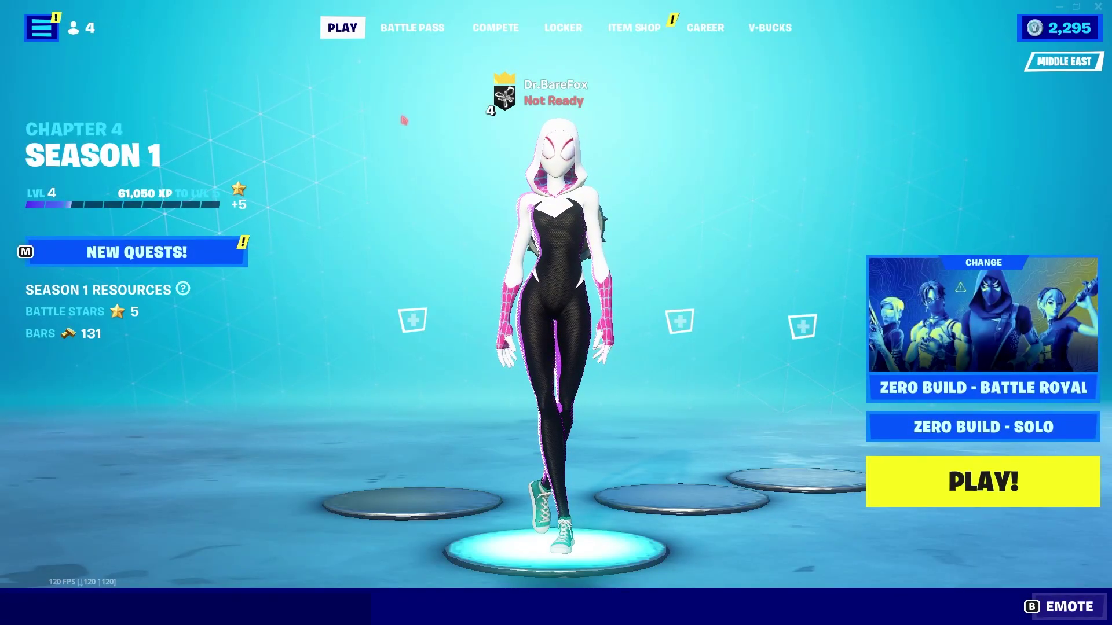
- Switch to Fortnite, open its video settings and set the frame rate limit to Unlimited
{"action": "left_click", "coordinate": [41, 27]}
{"action": "left_click", "coordinate": [30, 525]}
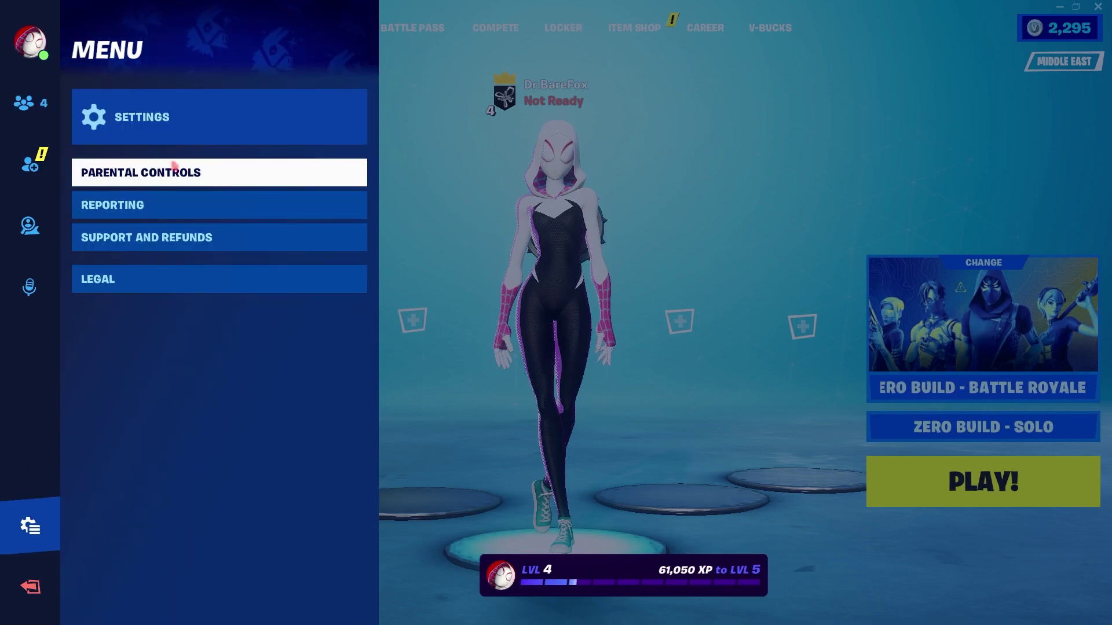
{"action": "left_click", "coordinate": [180, 135]}
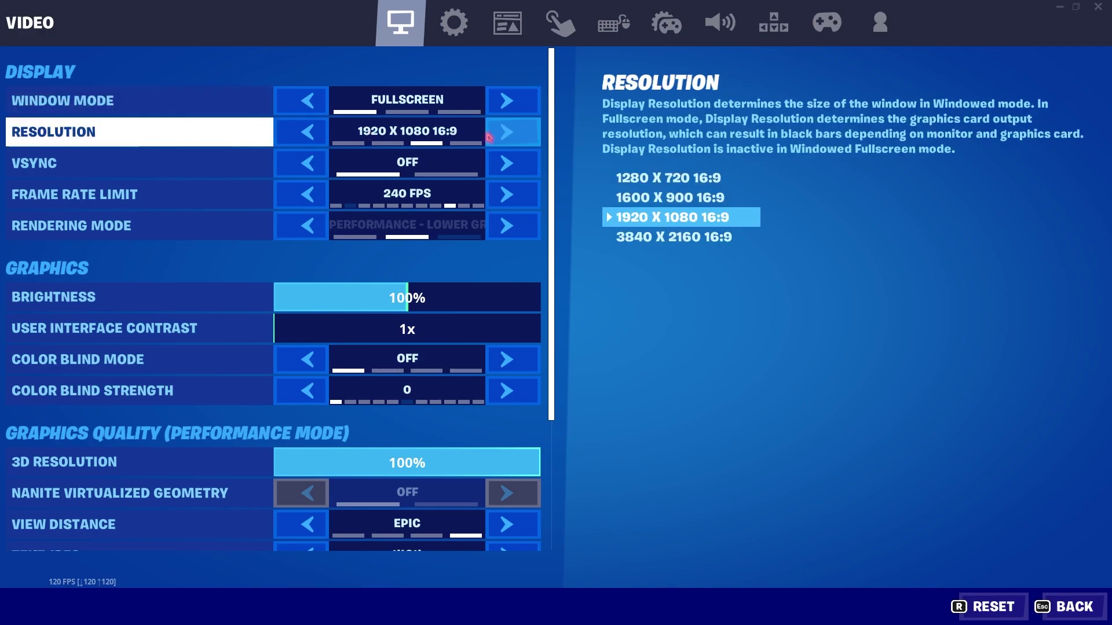
{"action": "left_click", "coordinate": [507, 197]}
{"action": "left_click", "coordinate": [507, 197]}
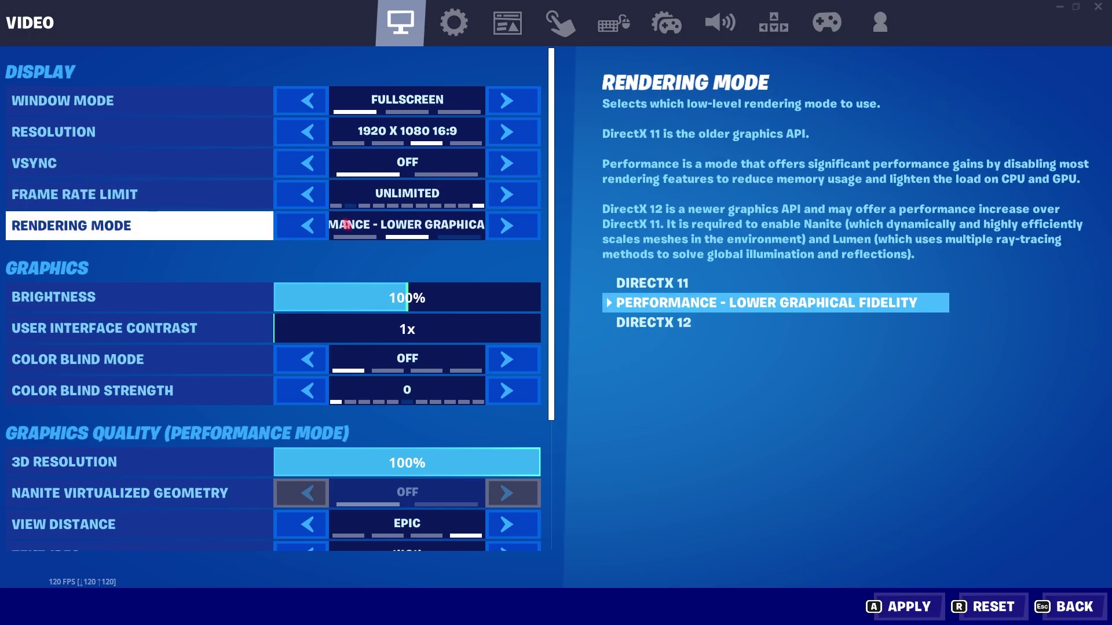